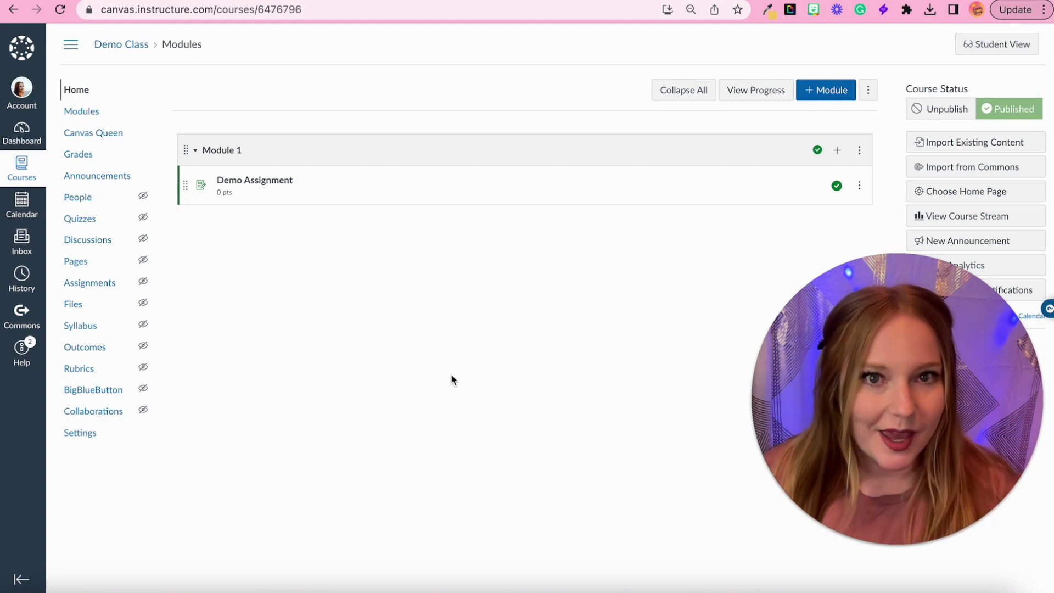
Step: In course Settings > Apps, filter by 'goog' and start adding Google Apps, opening a spare browser tab
click(85, 438)
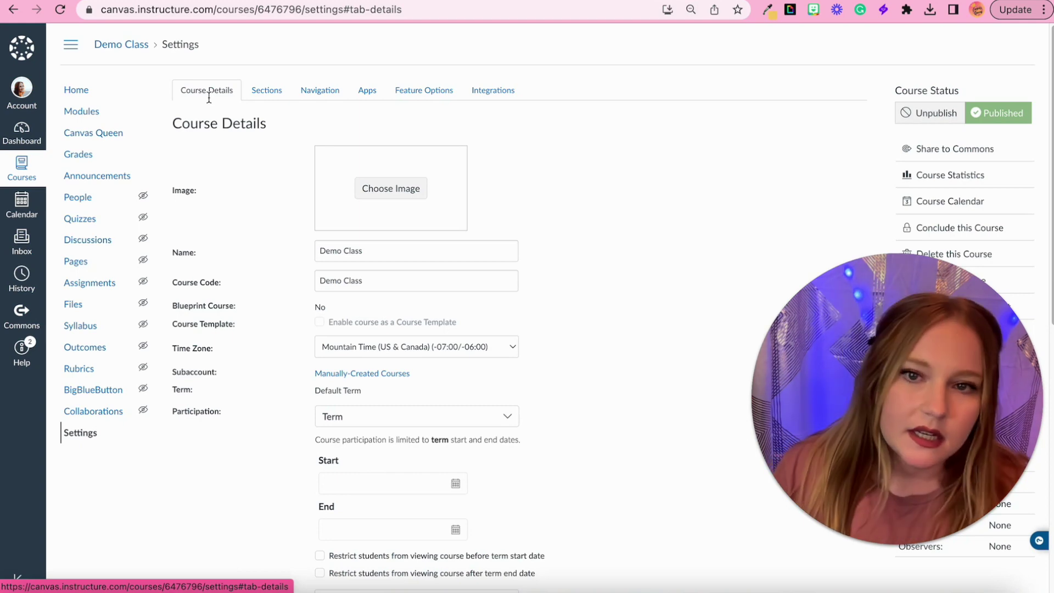
click(374, 96)
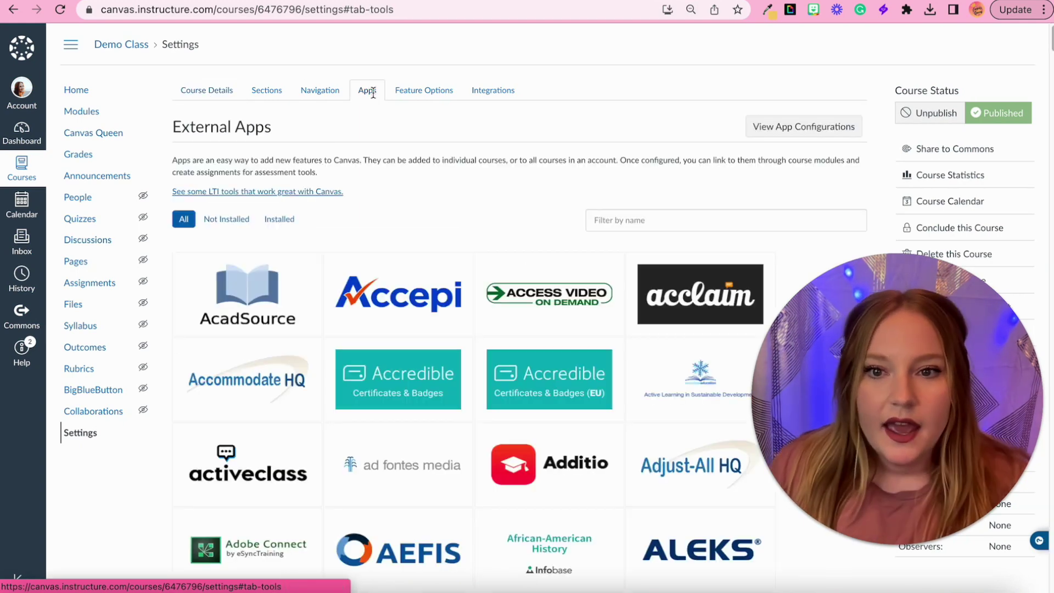
click(662, 221)
text(goog)
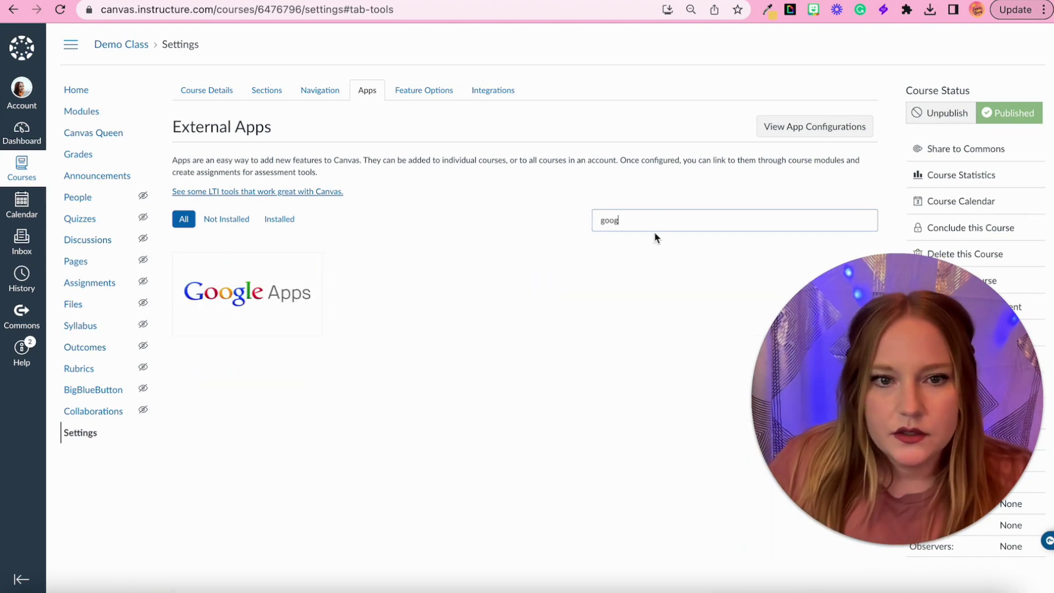
click(264, 298)
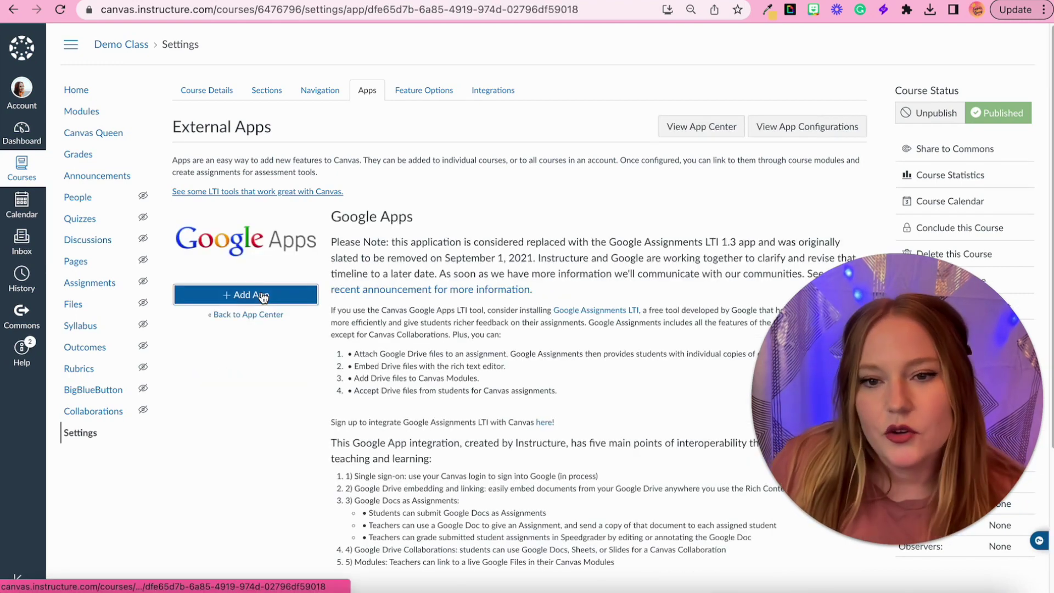
click(287, 299)
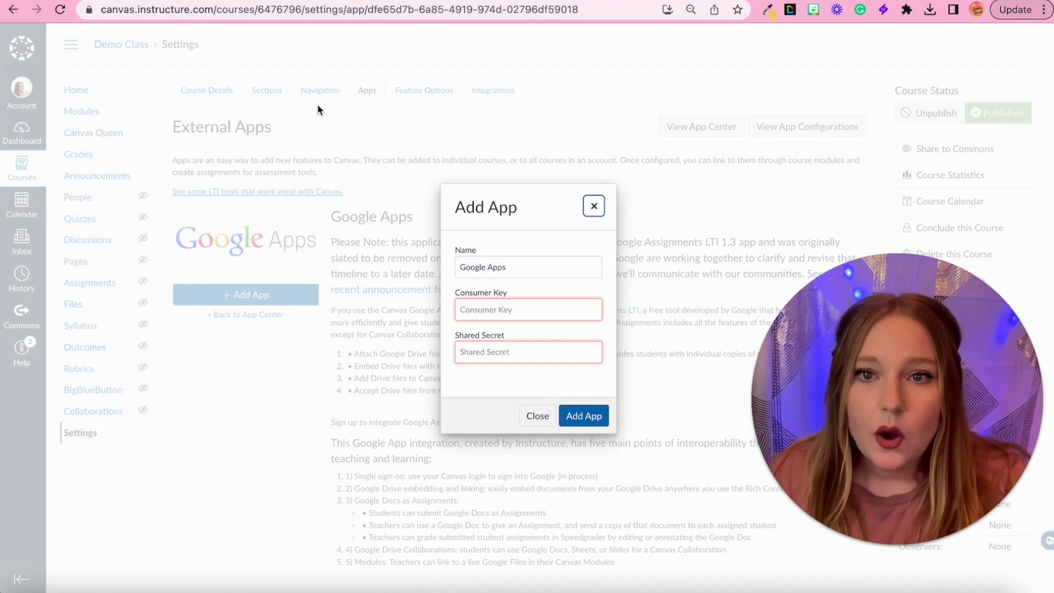
key(super+t)
Step: Search the web for 'google app canvas consumer key and shared secret'
click(409, 9)
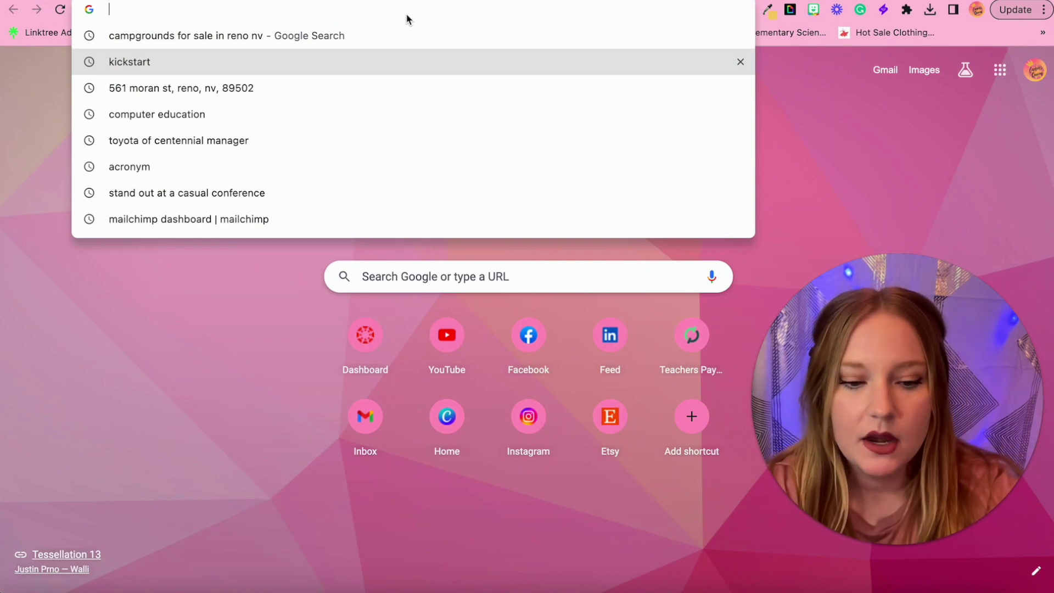
text(google app c)
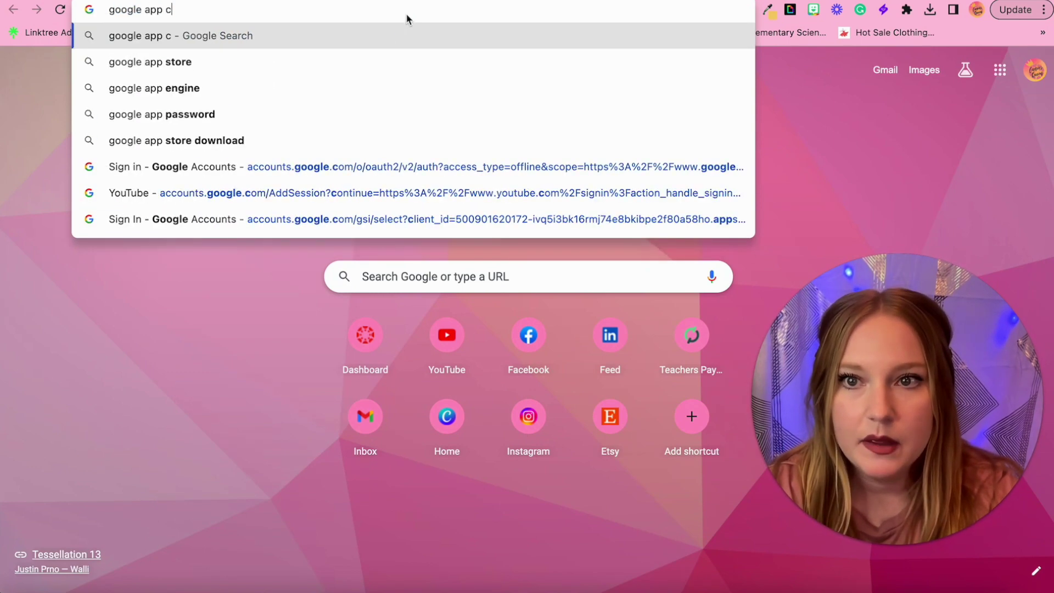
text(anvas co)
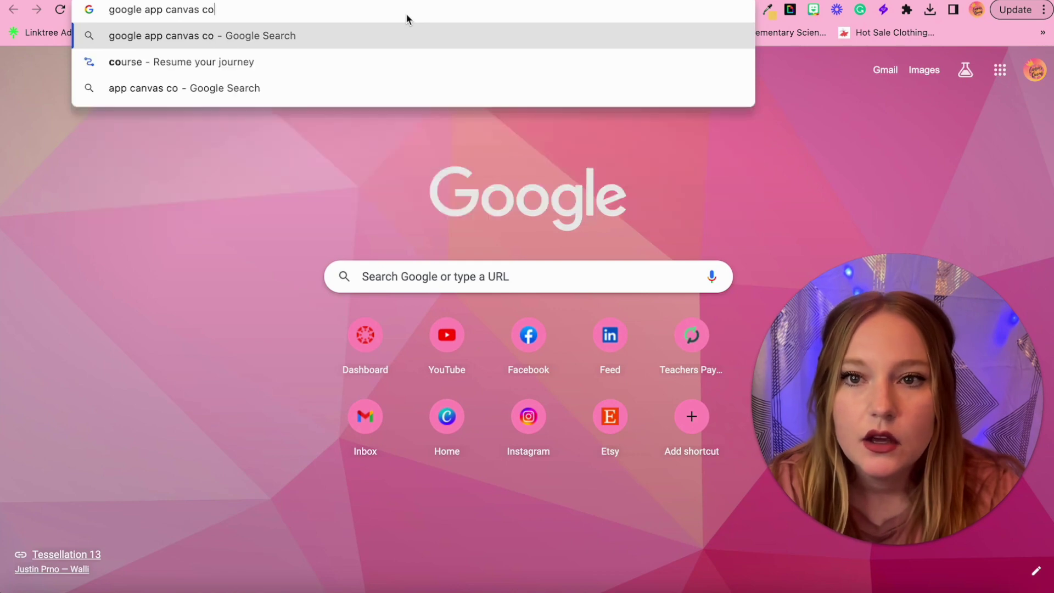
text(nsumer key)
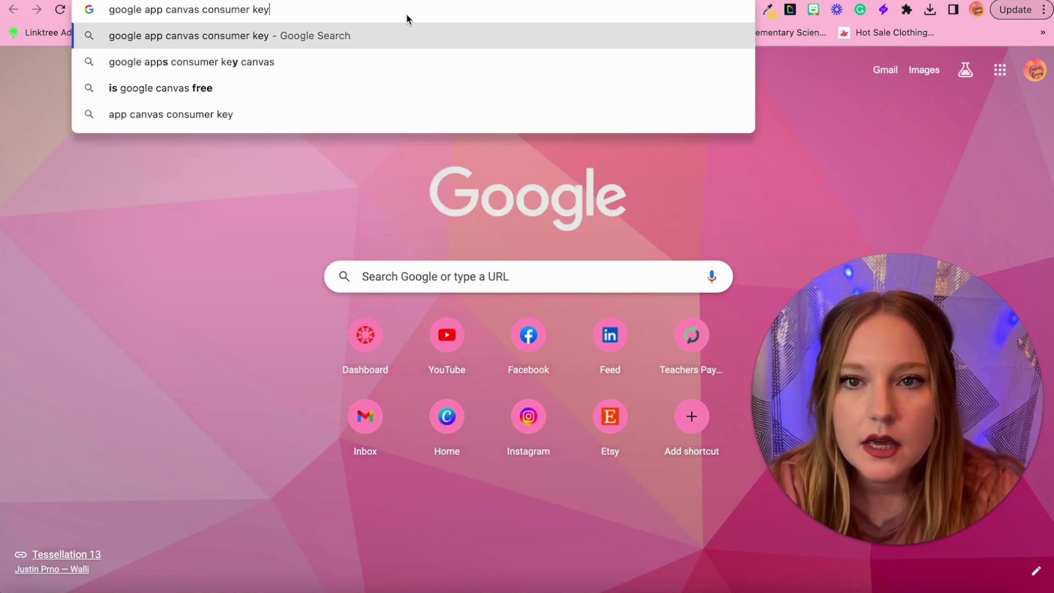
text( and shared secret)
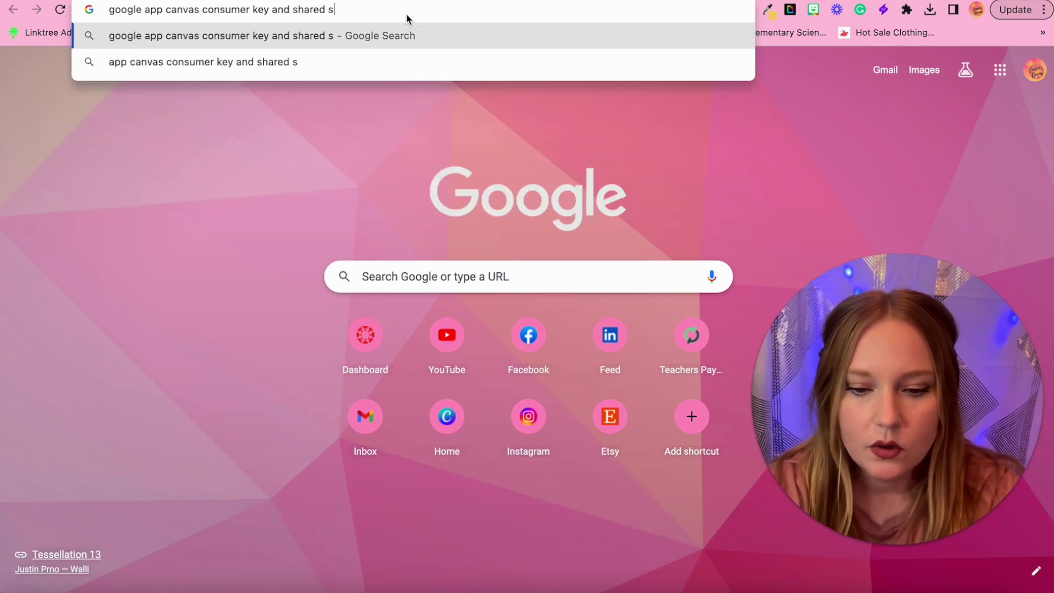
key(Return)
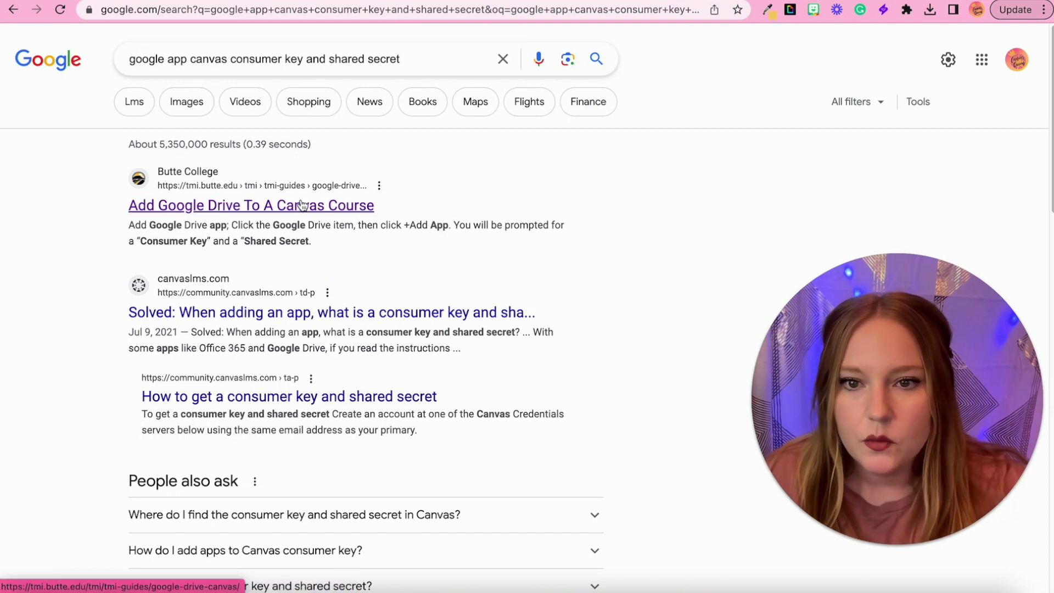
Step: Open the Butte College guide and follow its step 4 link to the key-and-secret page
click(298, 206)
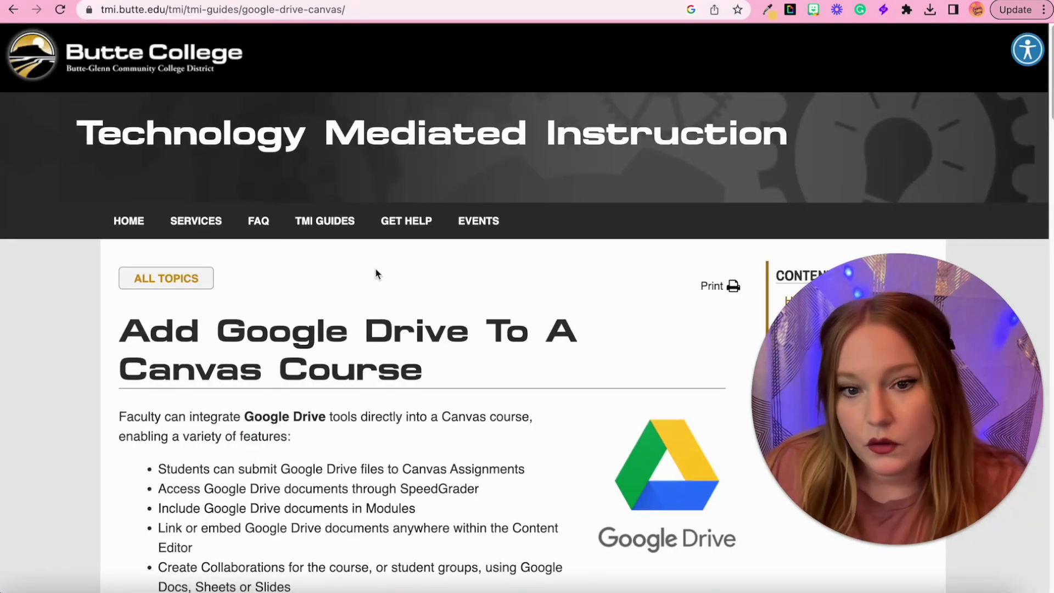
scroll(375, 268, down, 4)
scroll(375, 268, down, 10)
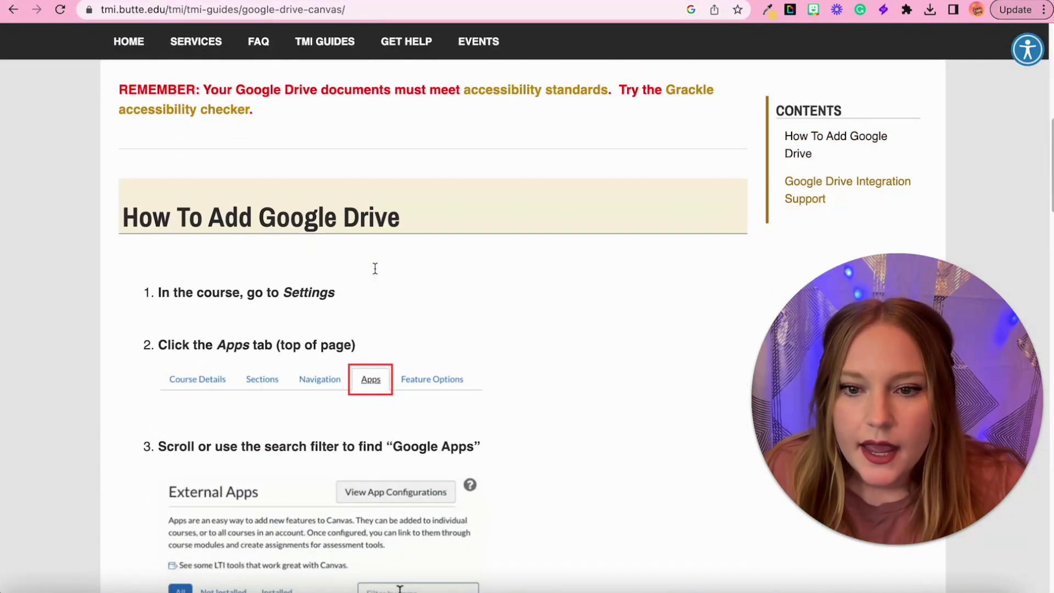
scroll(375, 268, down, 6)
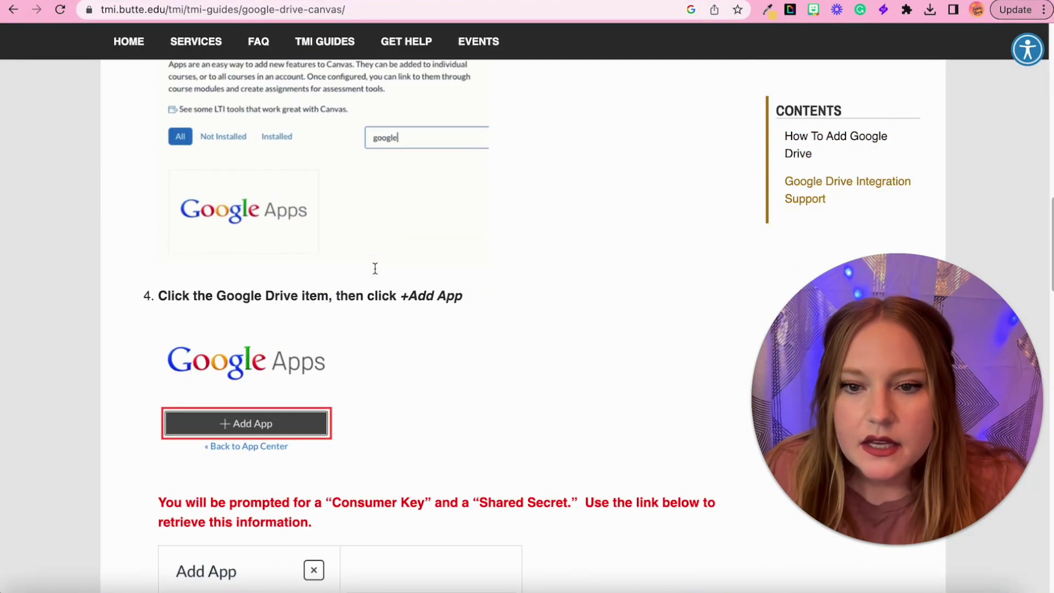
scroll(386, 249, down, 3)
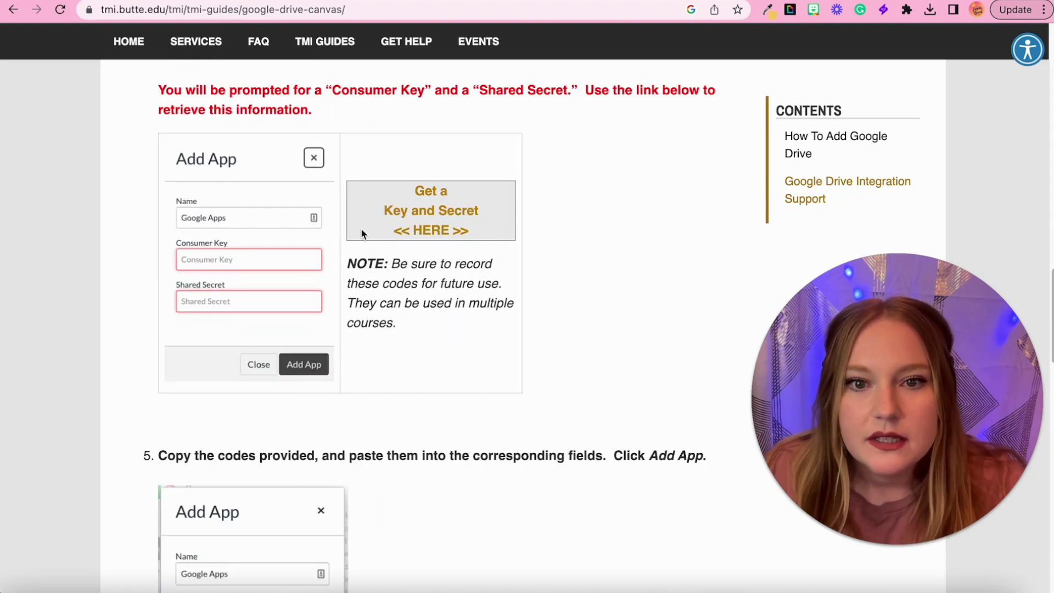
click(442, 212)
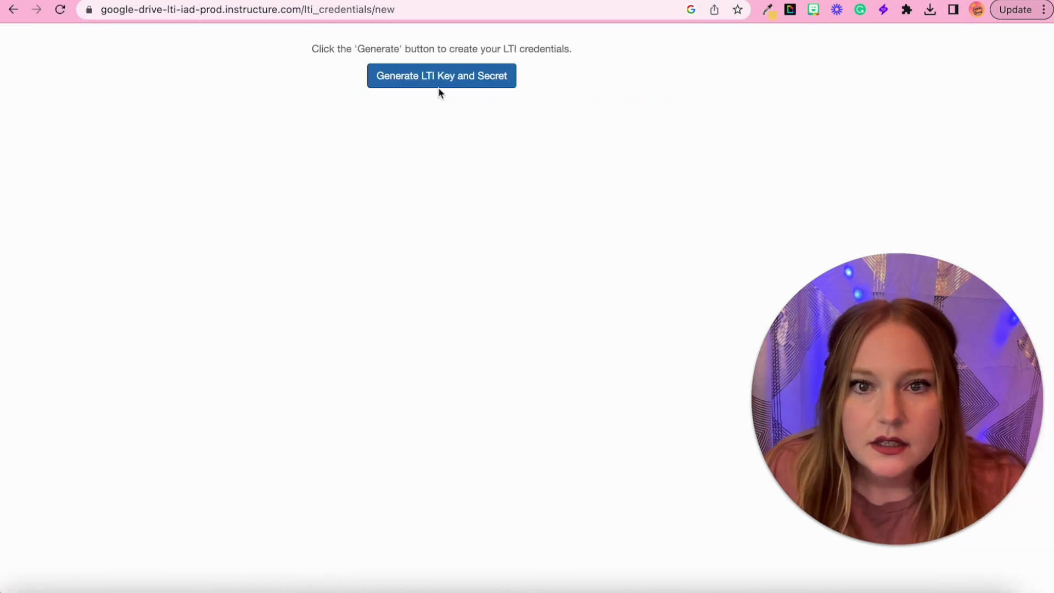
Step: Generate an LTI key and secret and paste the key into the Consumer Key field
click(439, 85)
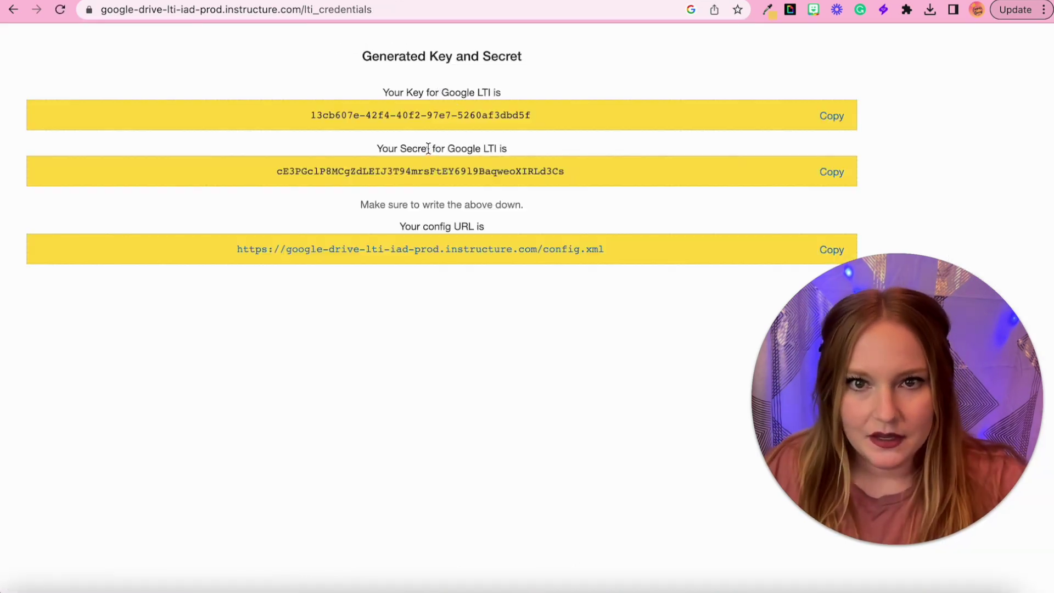
click(831, 116)
key(ctrl+shift+Tab)
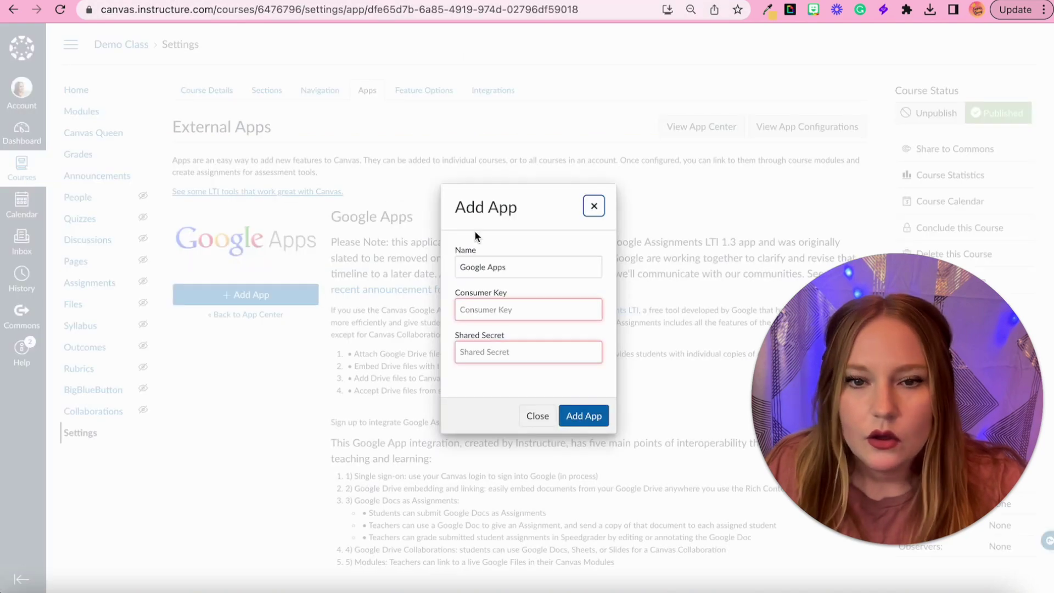
right_click(491, 313)
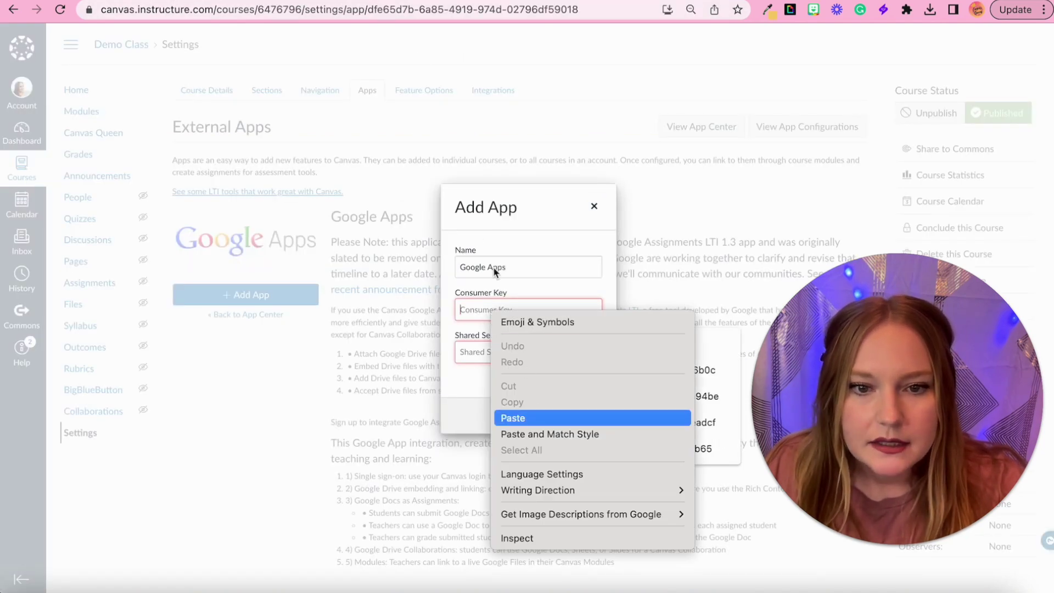
click(503, 417)
Step: Paste the generated secret into the Shared Secret field and add the Google Apps tool
key(ctrl+Tab)
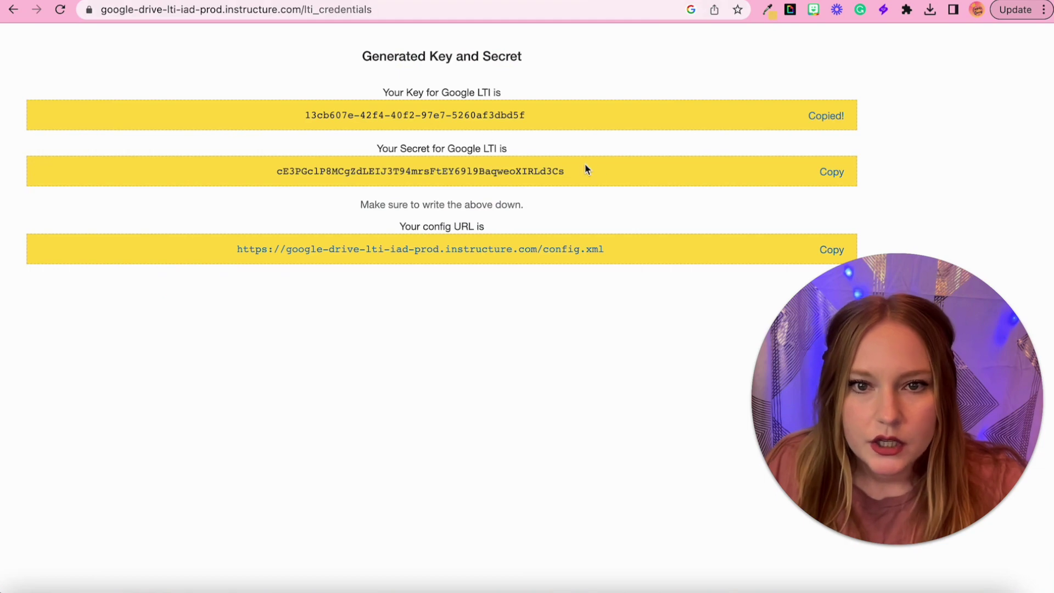
double_click(421, 150)
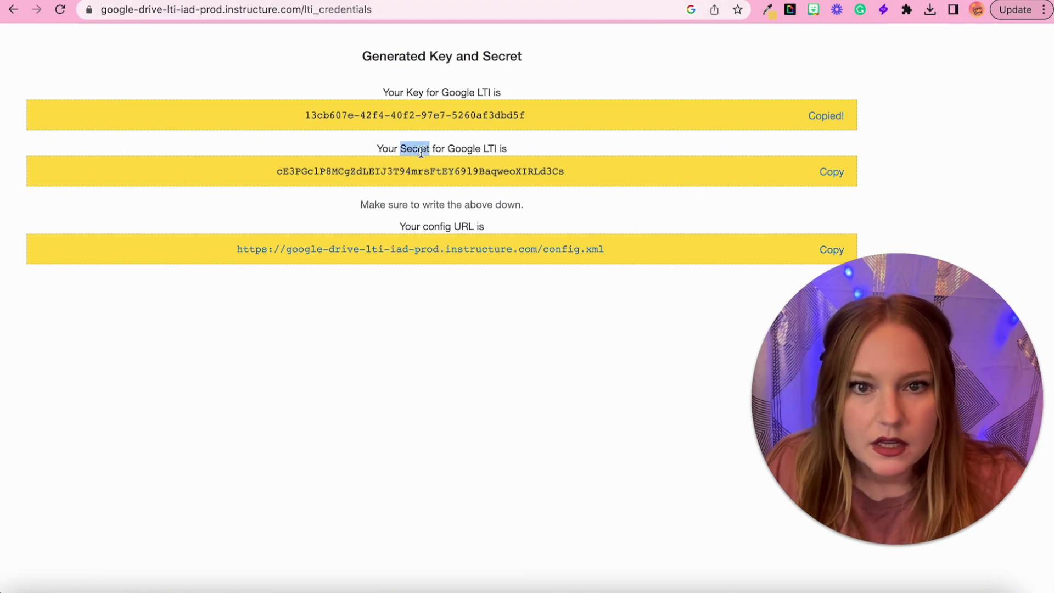
click(832, 181)
click(191, 1)
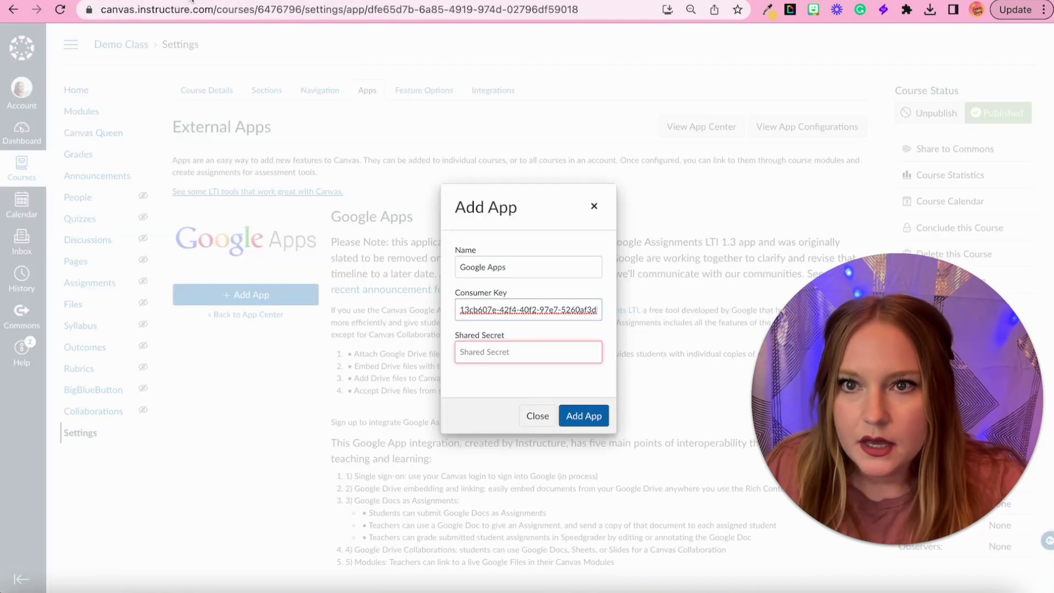
click(470, 347)
key(super+v)
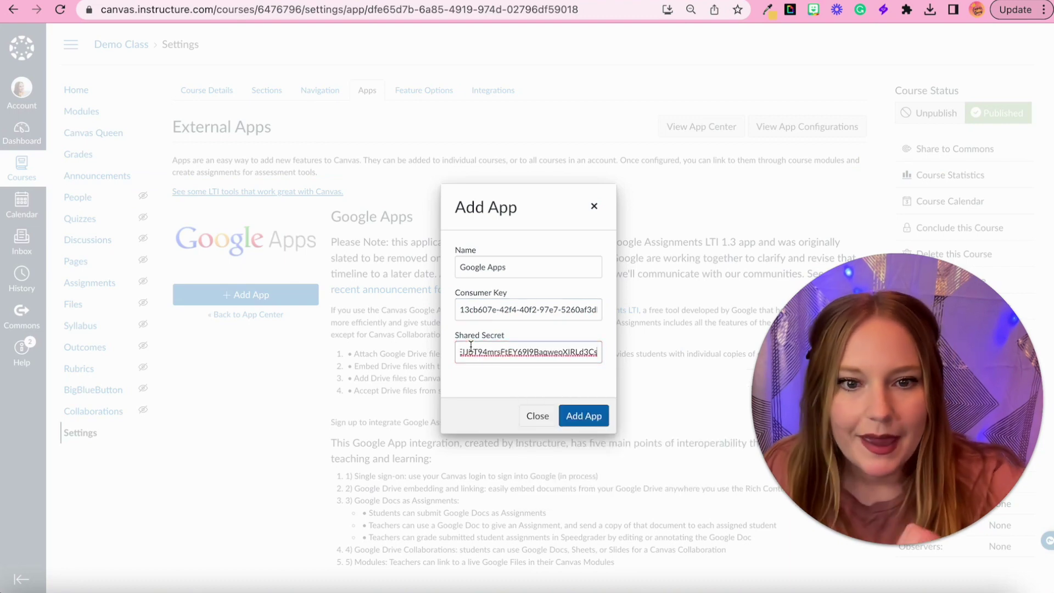
click(585, 418)
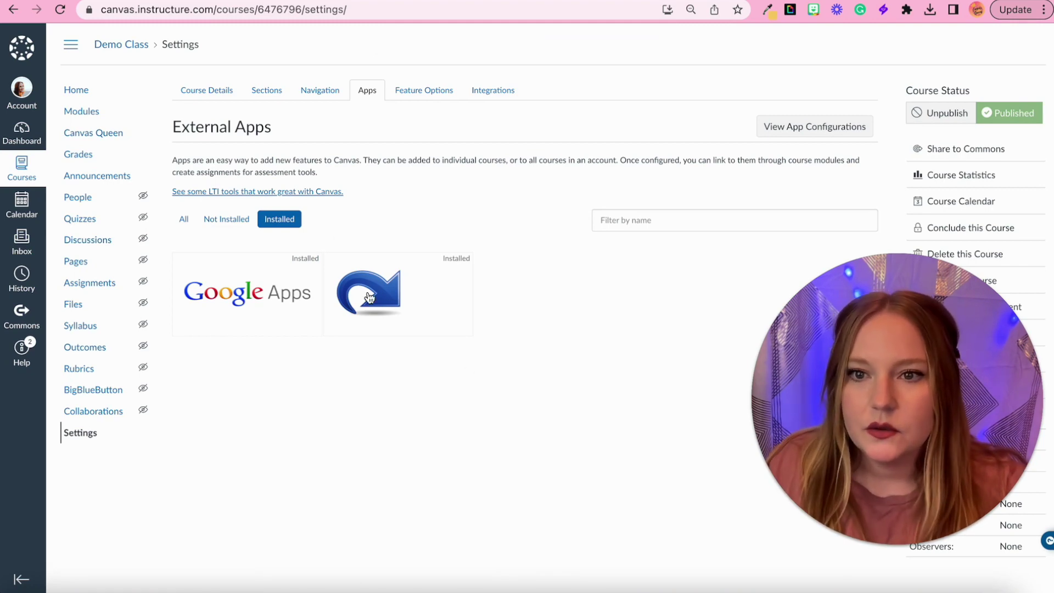
click(60, 10)
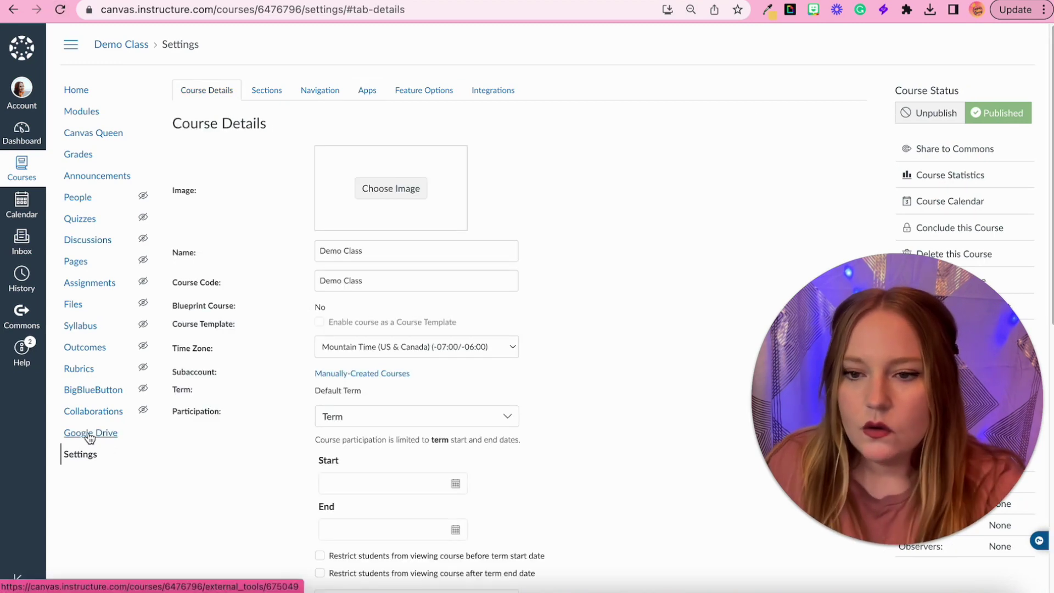
scroll(89, 436, up, 5)
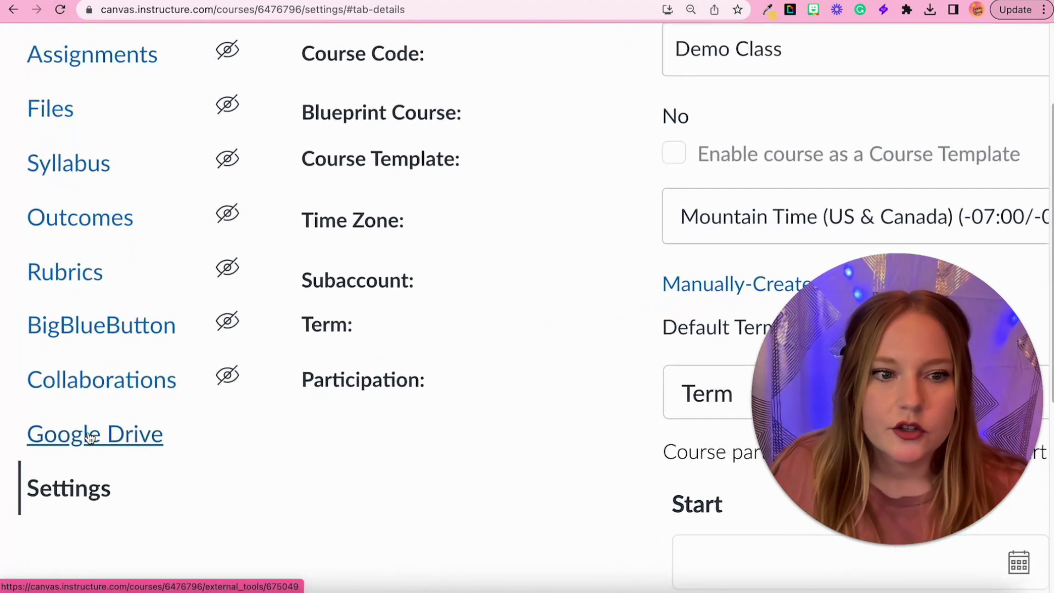
click(121, 454)
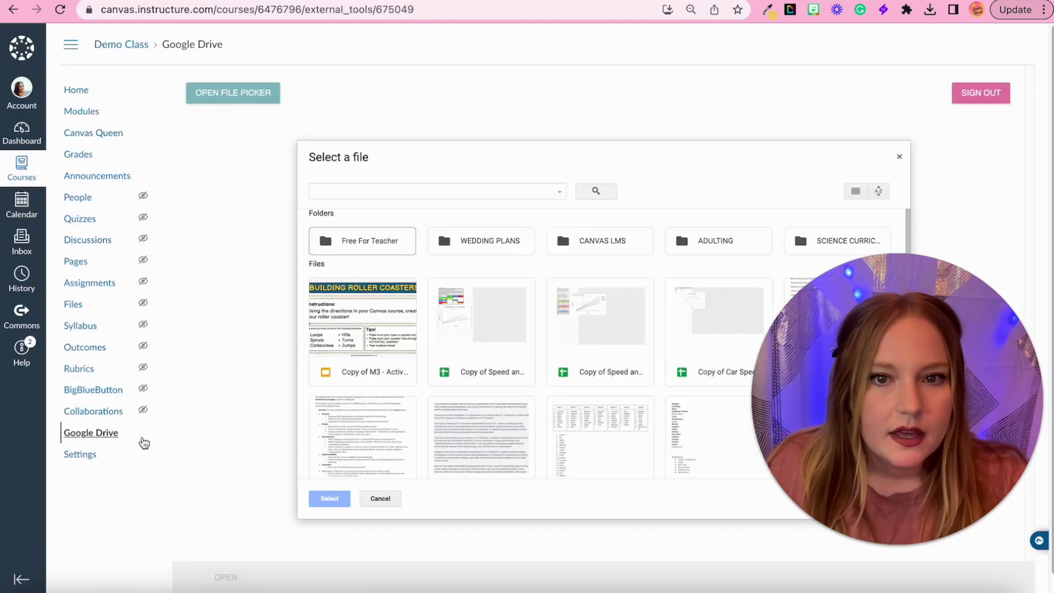
Step: Cancel the Google Drive file picker and sign the Google Drive integration out
scroll(631, 275, down, 5)
scroll(577, 266, up, 5)
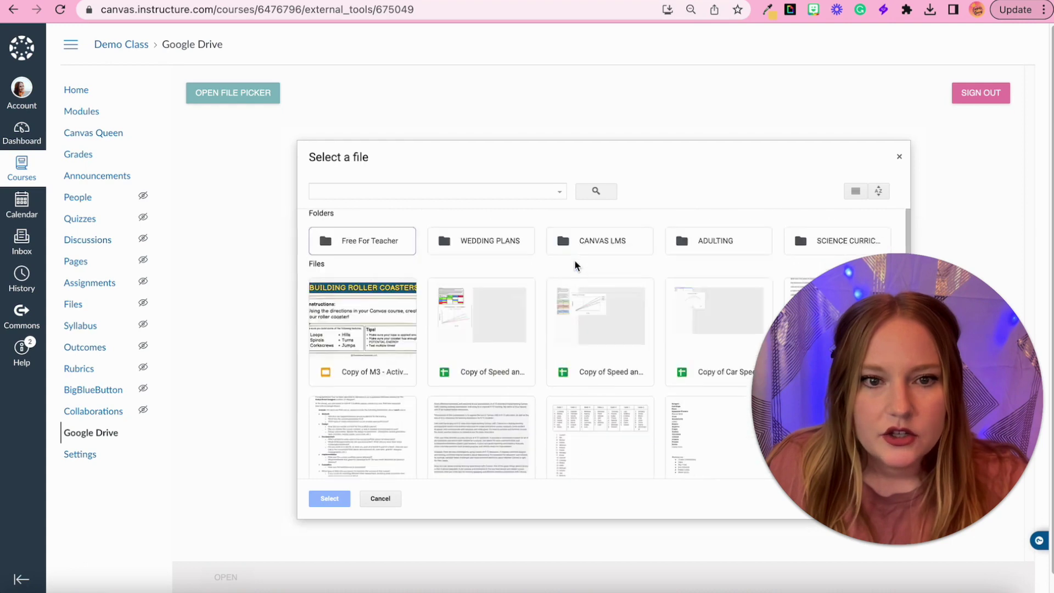
click(380, 498)
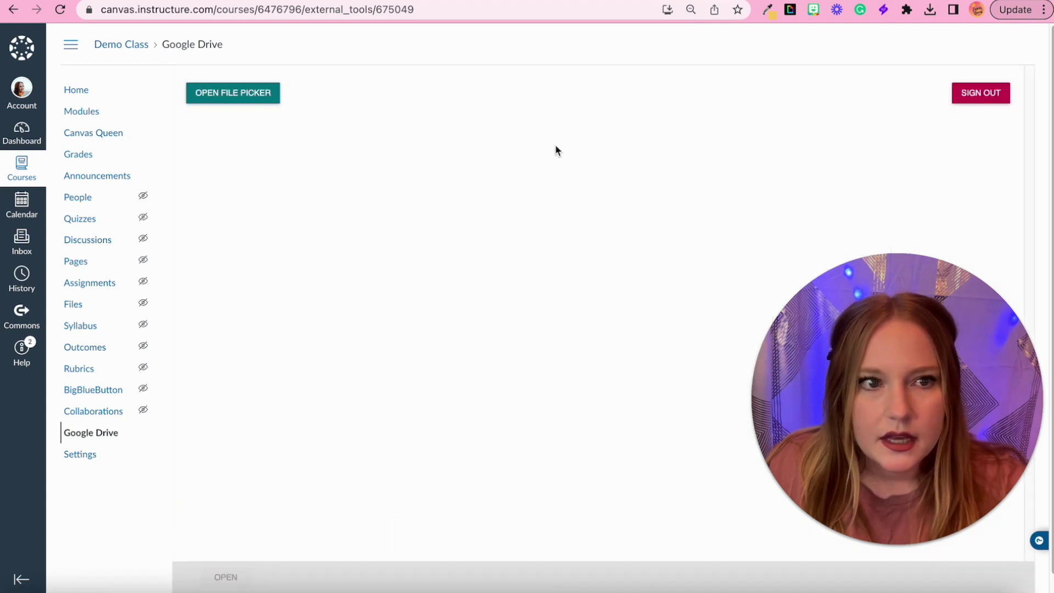
click(968, 103)
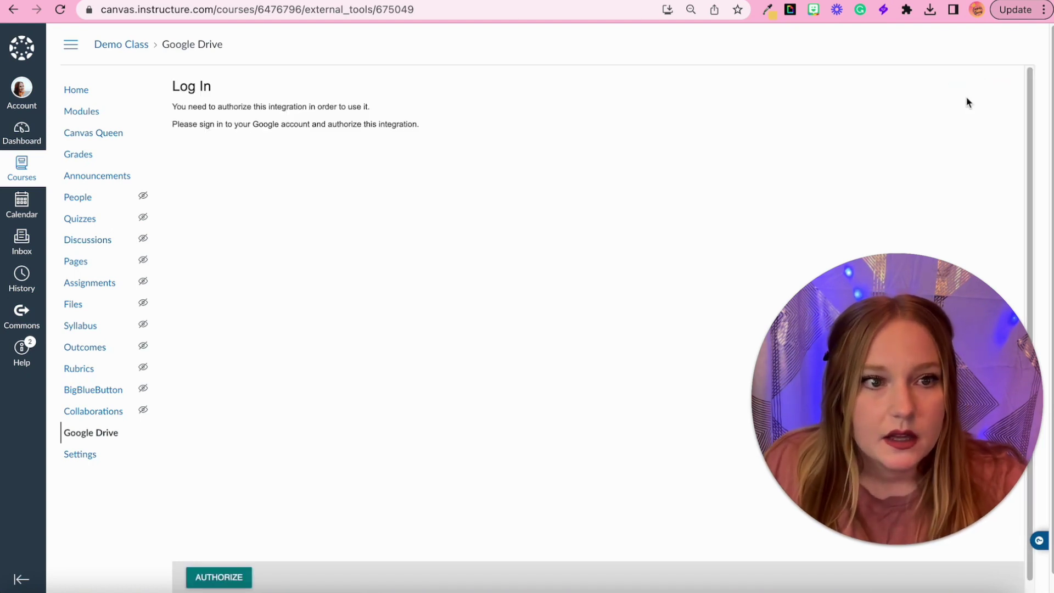
Step: Reauthorize Google Drive with the first listed Google account and allow file access
click(221, 577)
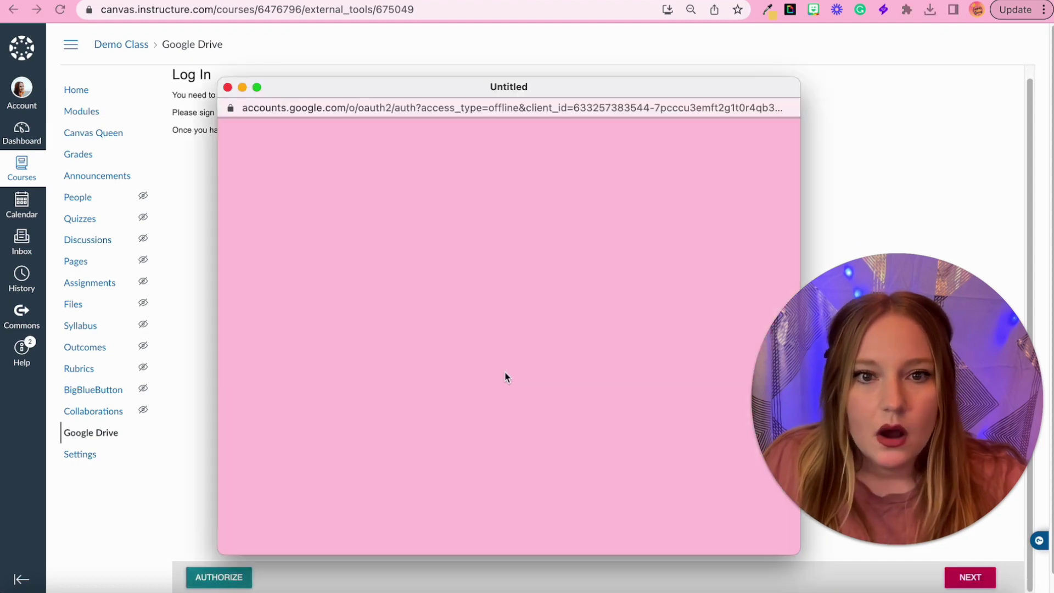
click(429, 300)
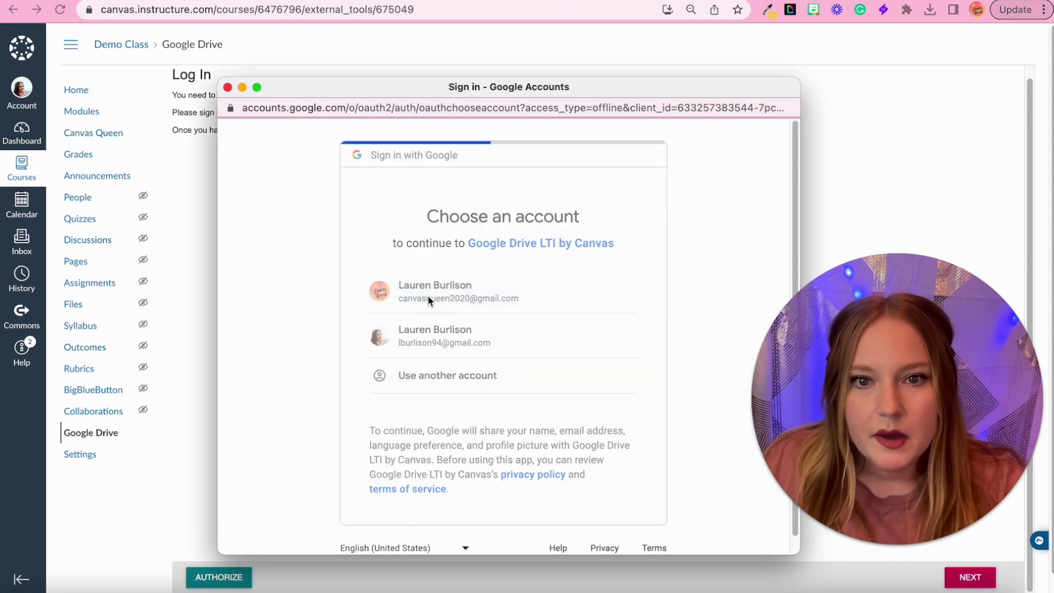
scroll(479, 353, down, 2)
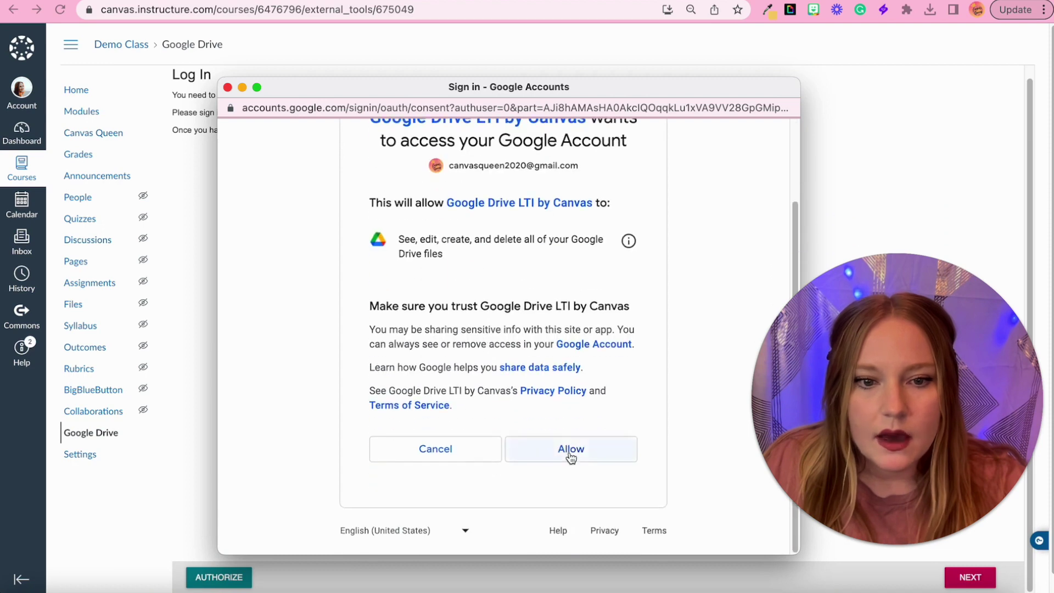
click(569, 444)
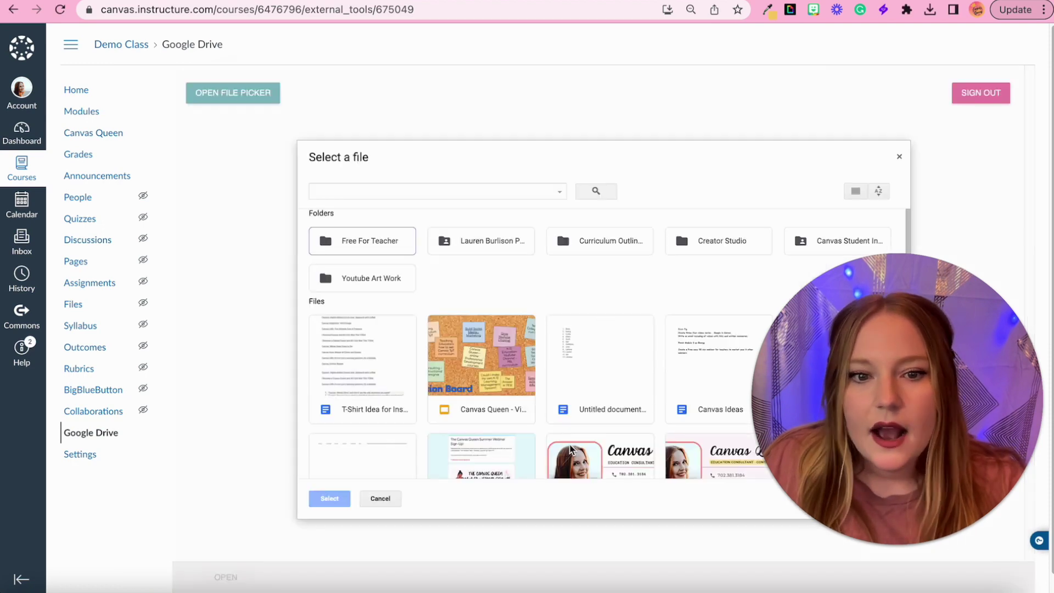
scroll(571, 449, down, 10)
scroll(602, 402, up, 10)
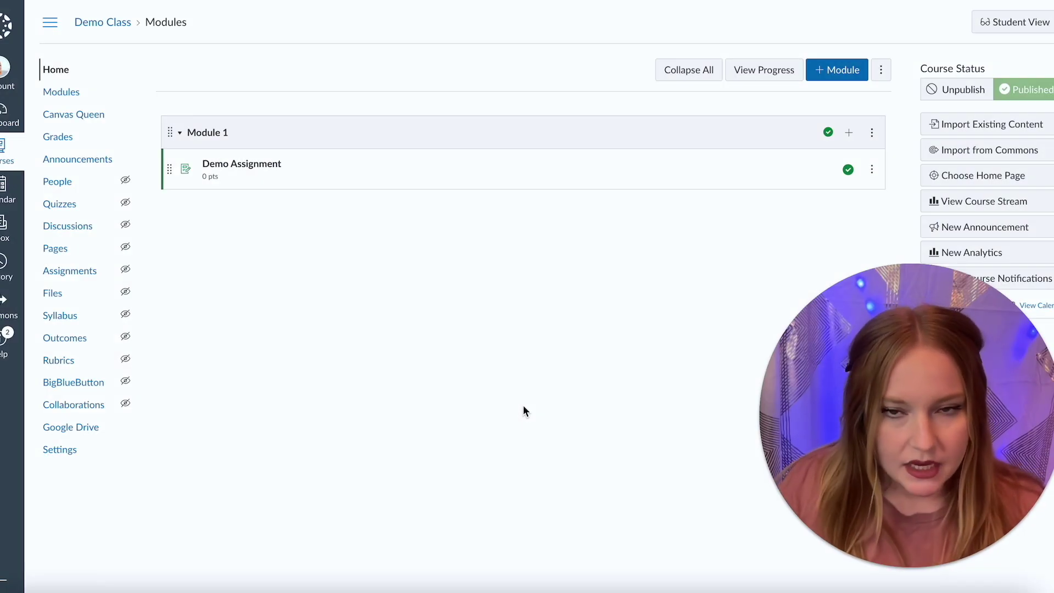
Step: Open Demo Assignment from Module 1 and scroll through it to the Assignment Access button
click(250, 170)
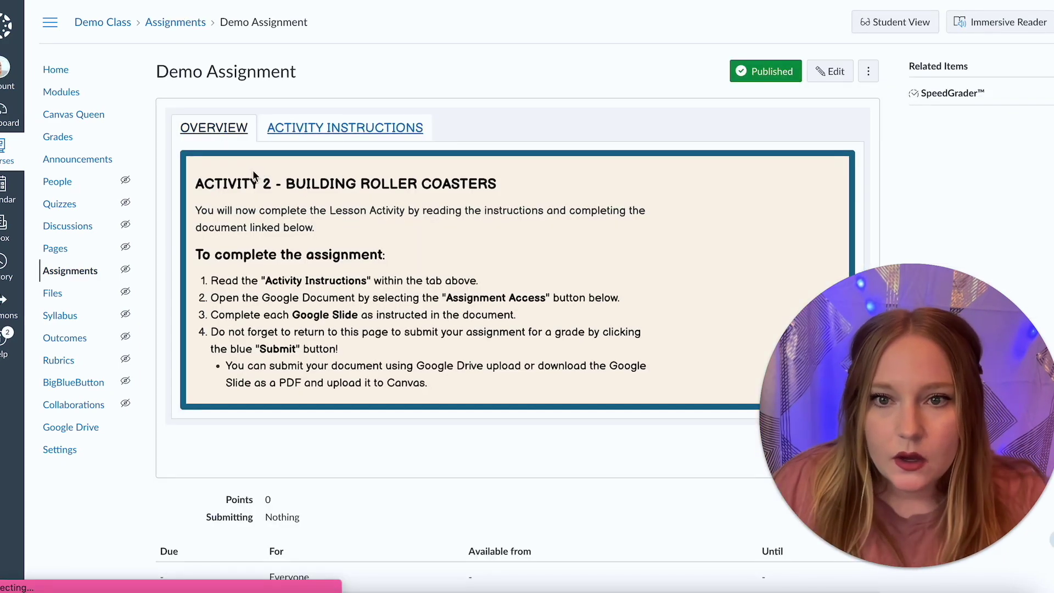
scroll(637, 293, down, 3)
scroll(637, 294, down, 1)
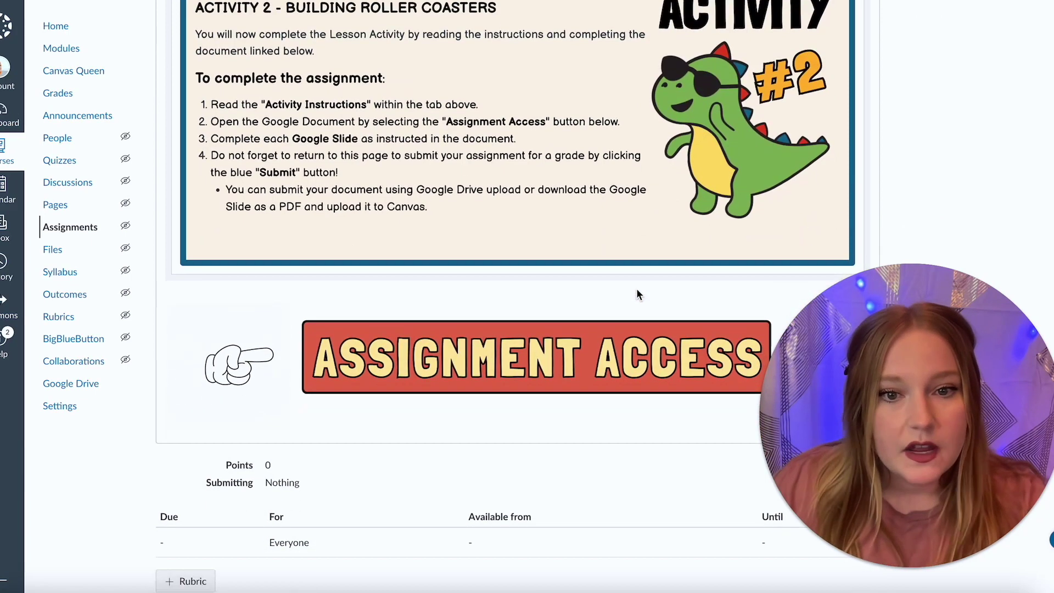
scroll(637, 295, down, 1)
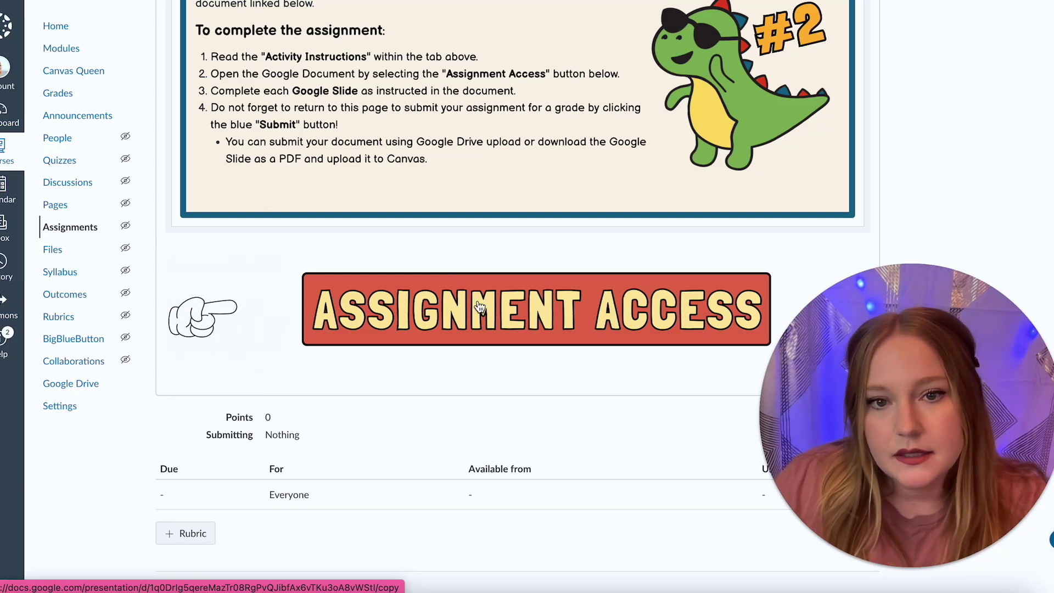
scroll(802, 262, up, 10)
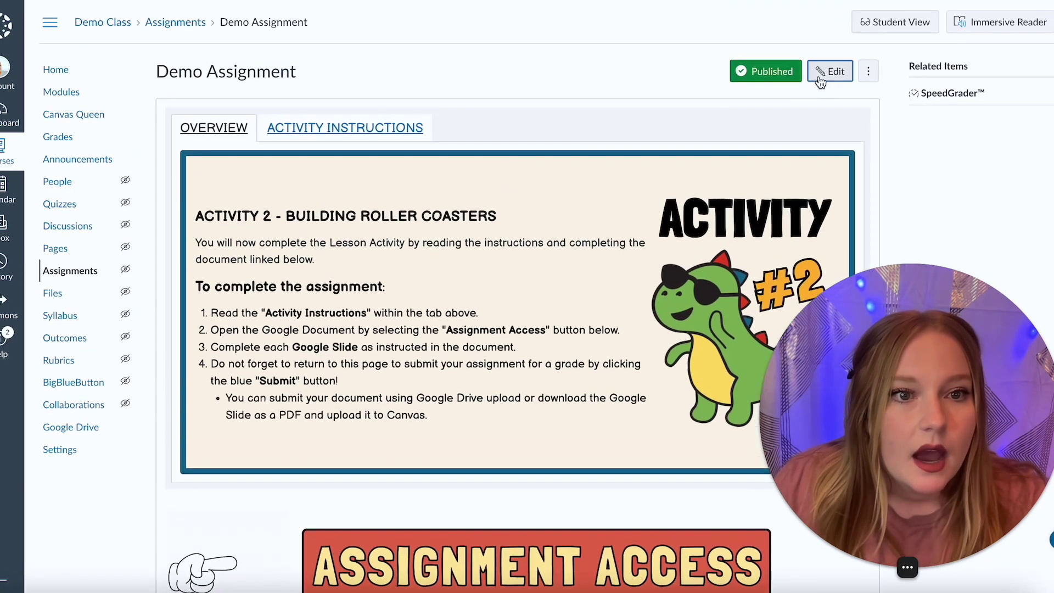
Step: Delete the Assignment Access banner and the hand image from the description
scroll(673, 231, down, 10)
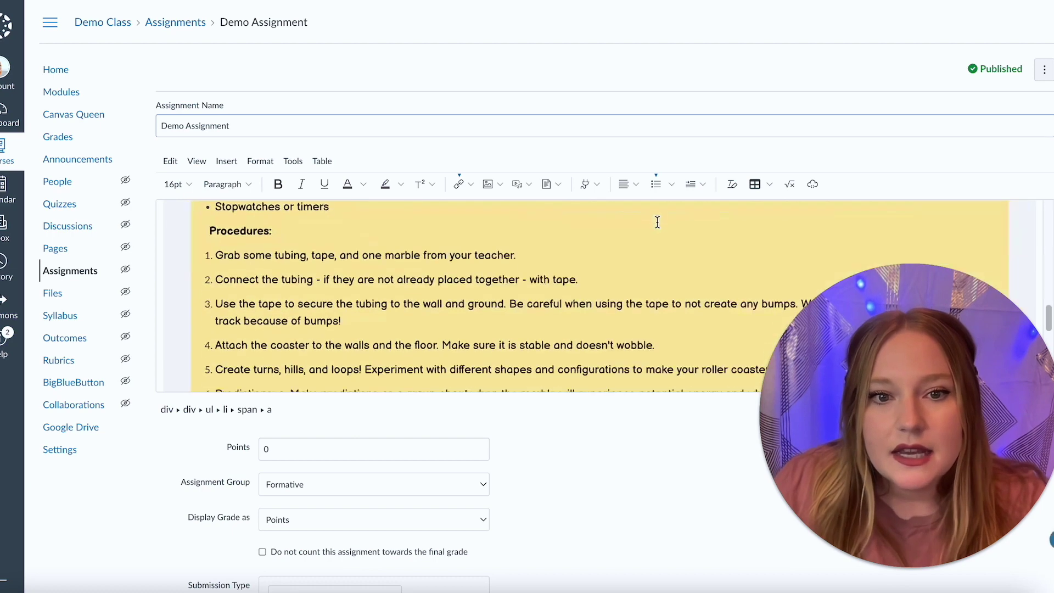
click(957, 254)
key(BackSpace)
key(BackSpace)
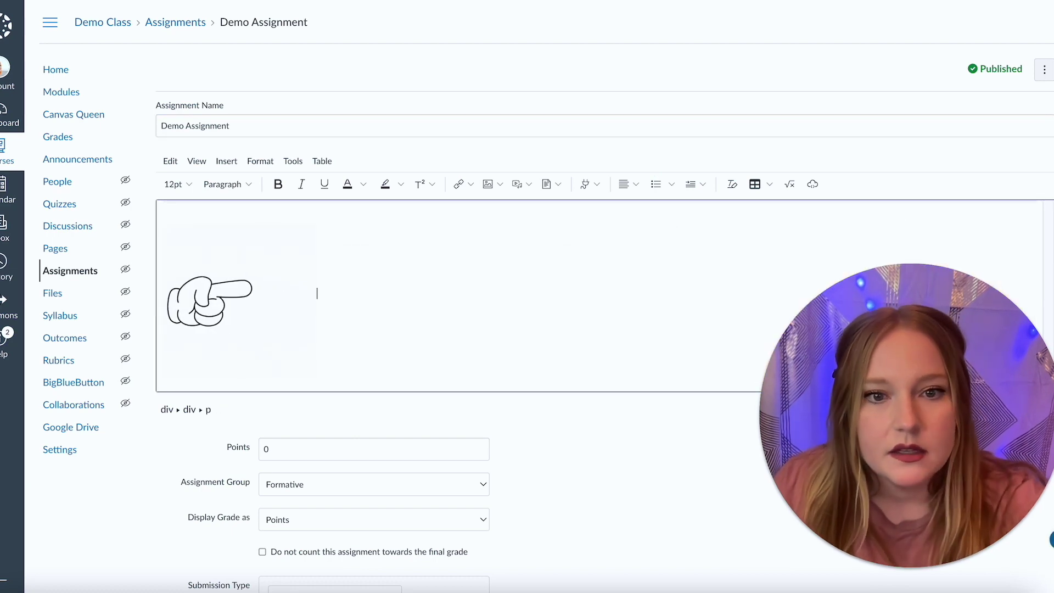
key(BackSpace)
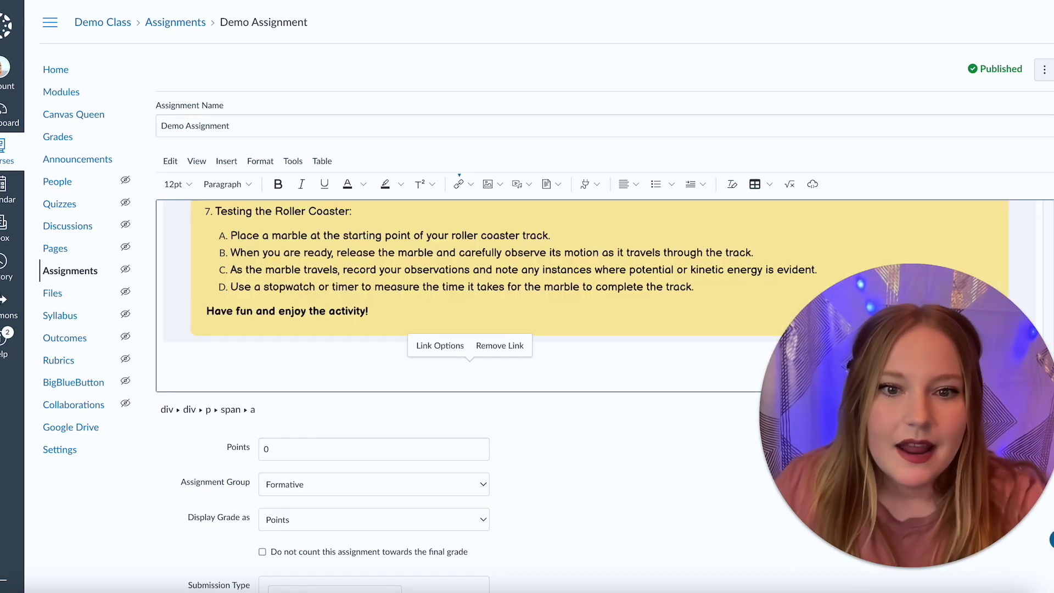
Step: Set the submission type to External Tool and list the available external tools
scroll(627, 460, down, 5)
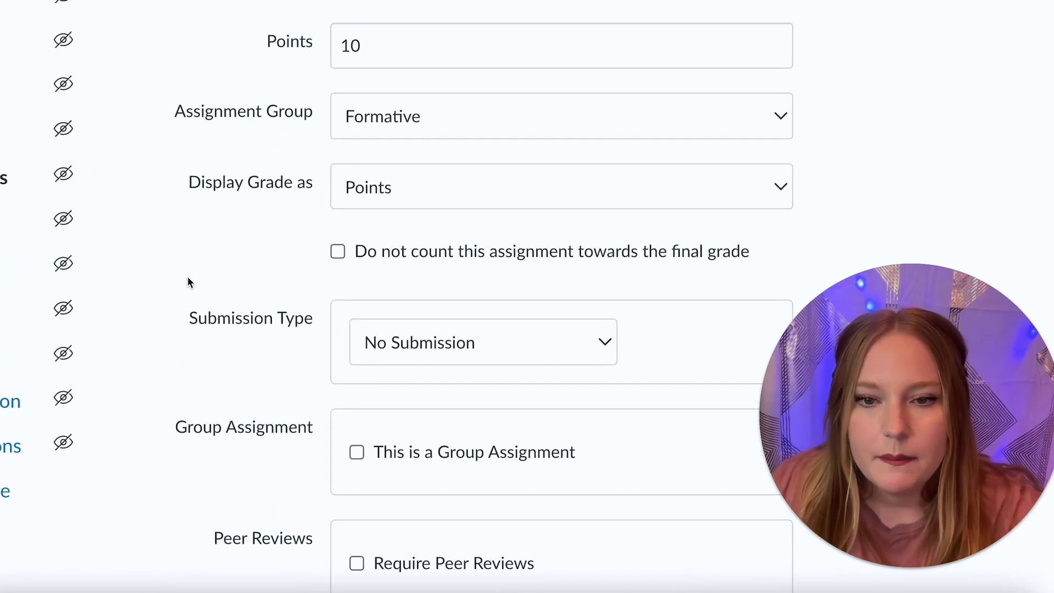
scroll(307, 292, down, 2)
click(466, 233)
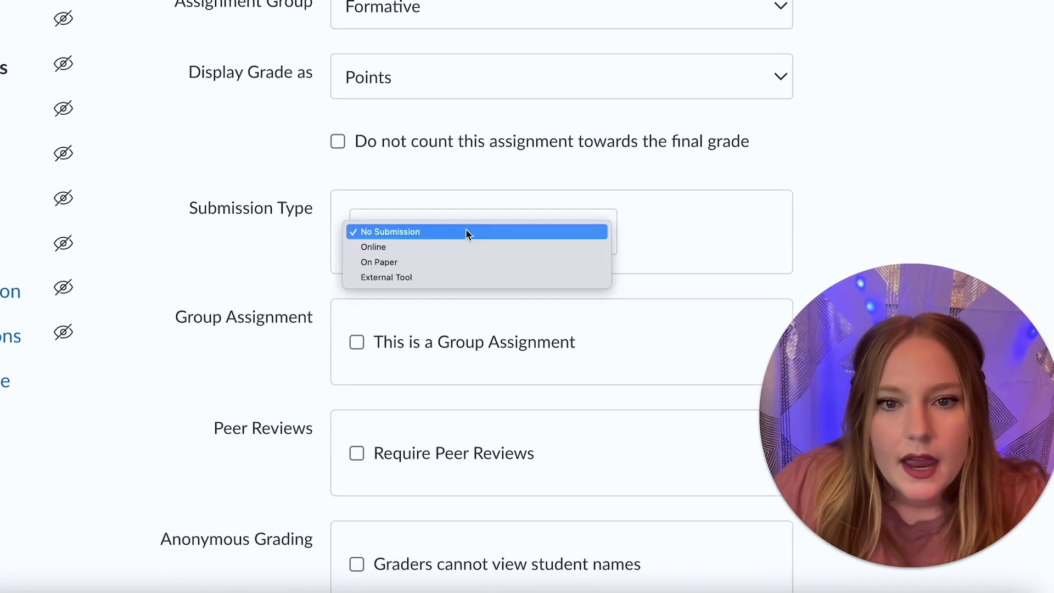
click(457, 274)
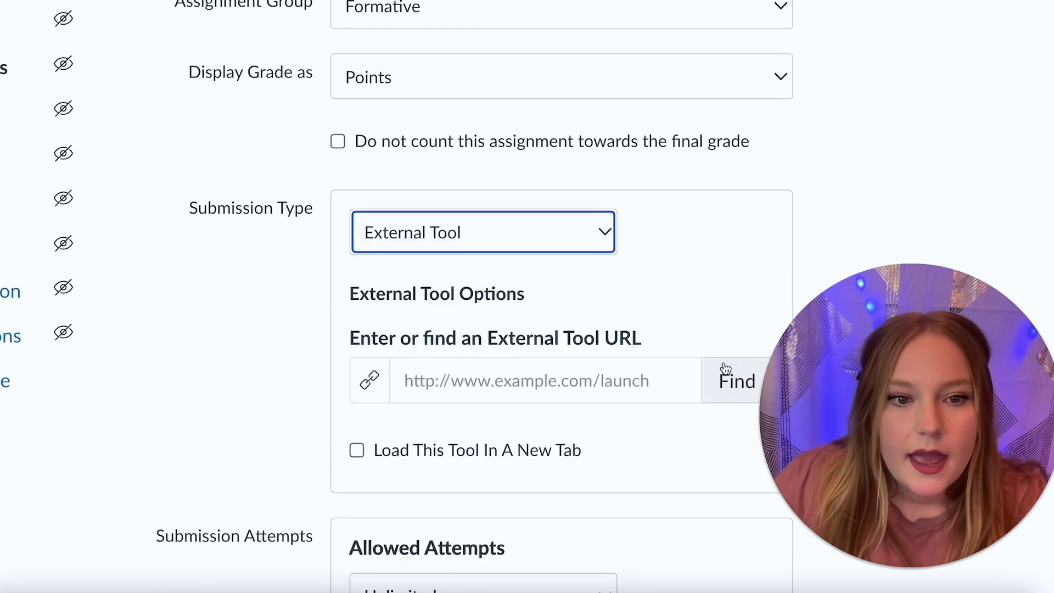
click(725, 368)
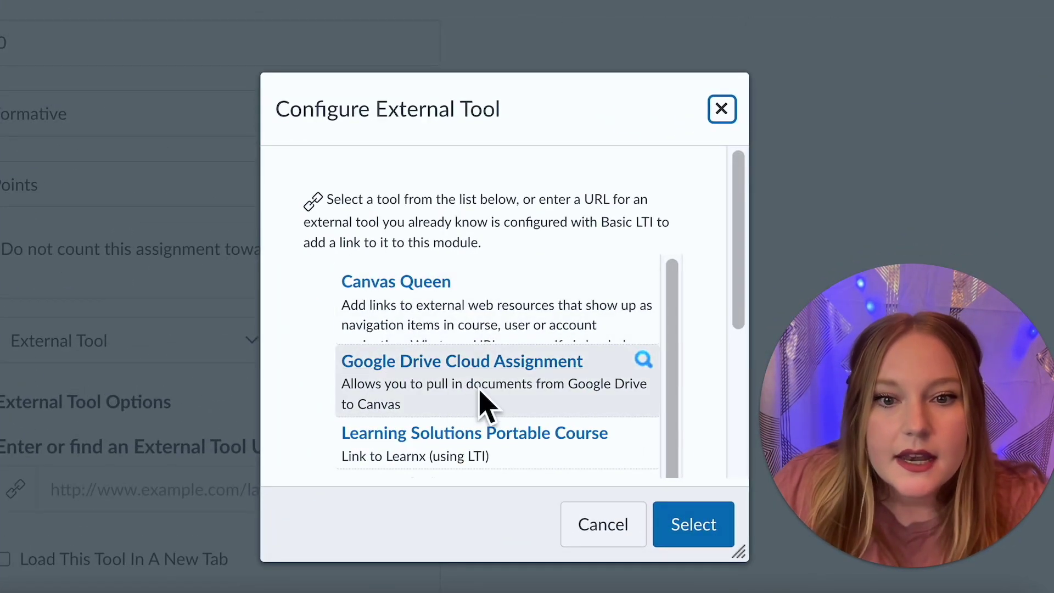
Step: Choose Google Drive Cloud Assignment as the tool and browse its Drive file list
scroll(407, 357, down, 1)
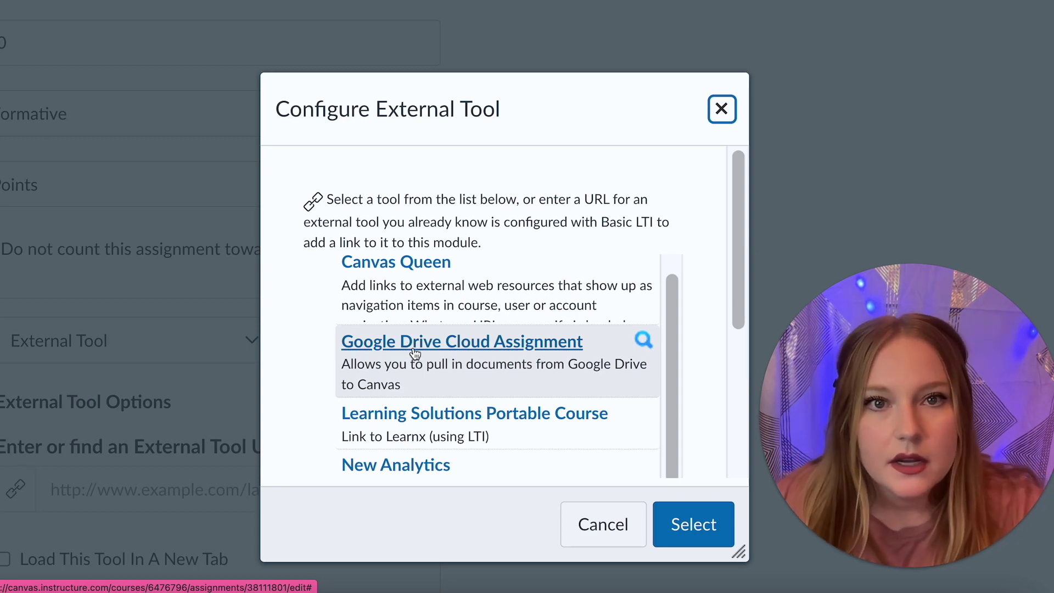
click(415, 353)
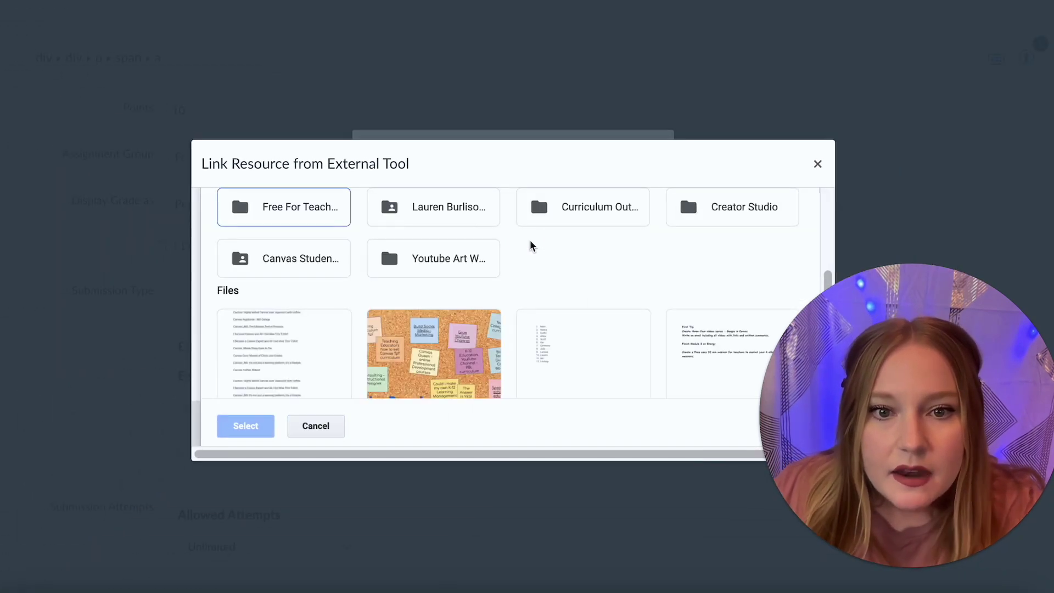
scroll(450, 302, down, 2)
scroll(438, 310, down, 5)
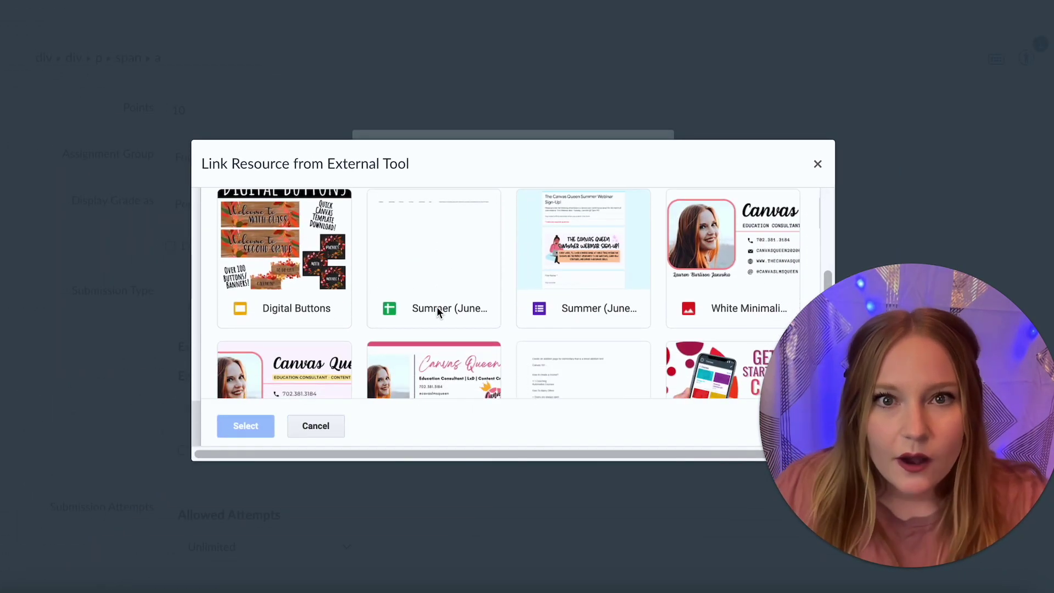
scroll(438, 310, down, 6)
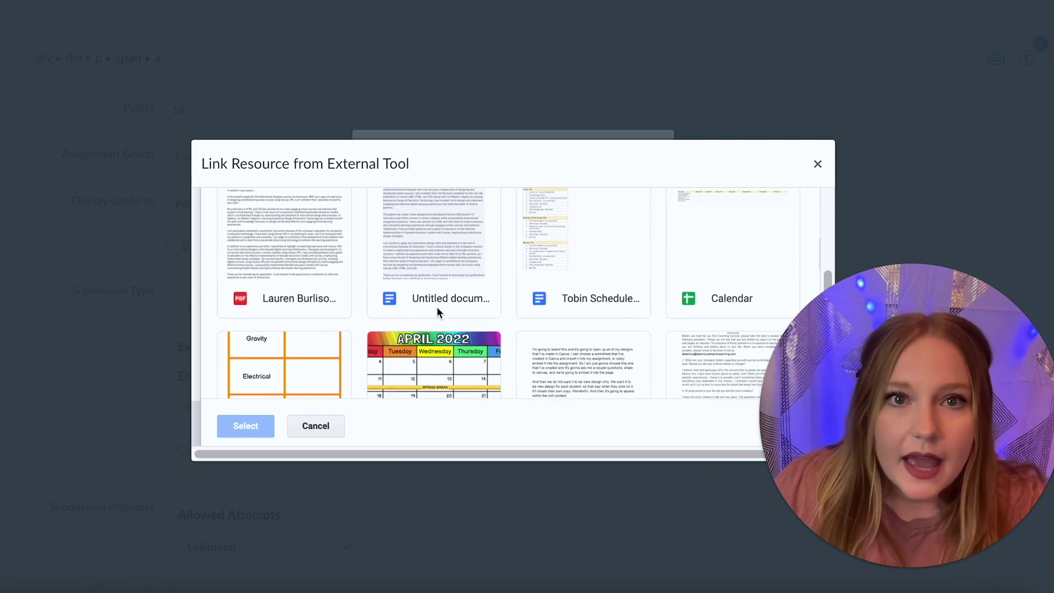
scroll(438, 311, down, 3)
scroll(438, 311, down, 3)
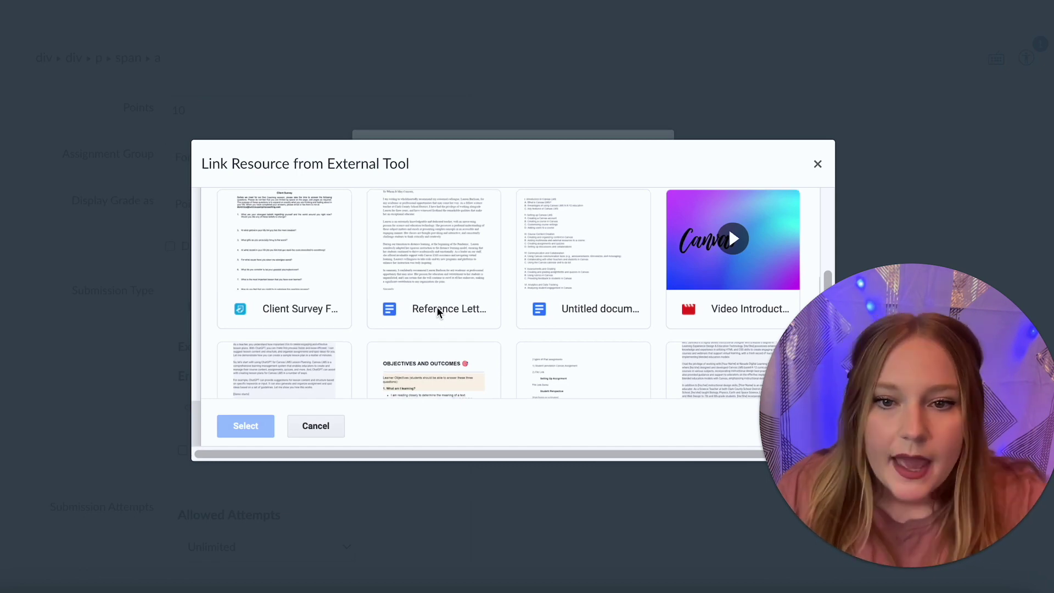
scroll(438, 310, down, 8)
scroll(438, 312, up, 10)
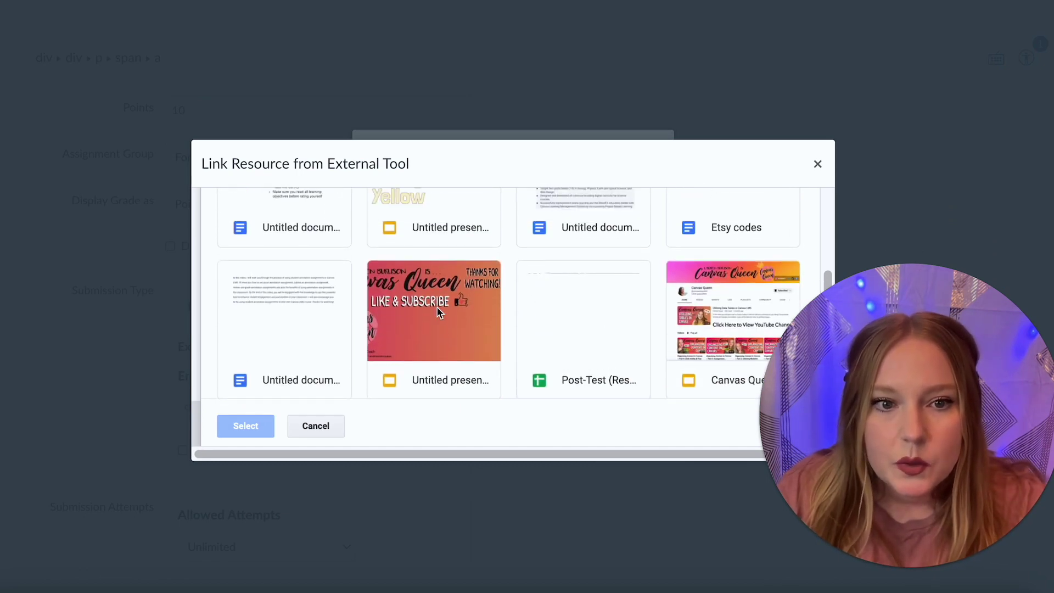
scroll(438, 312, up, 3)
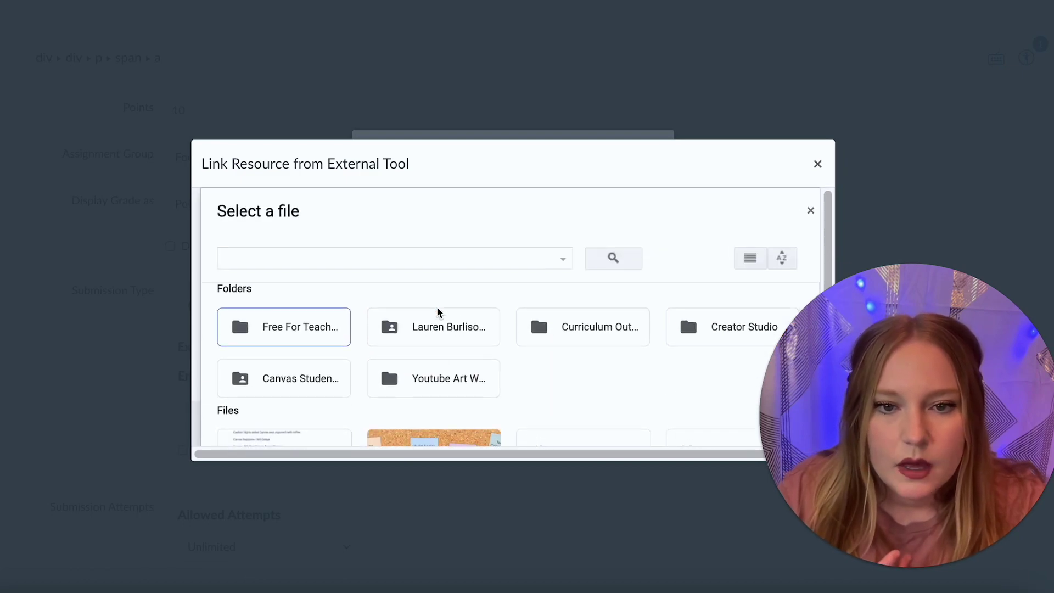
scroll(438, 311, down, 6)
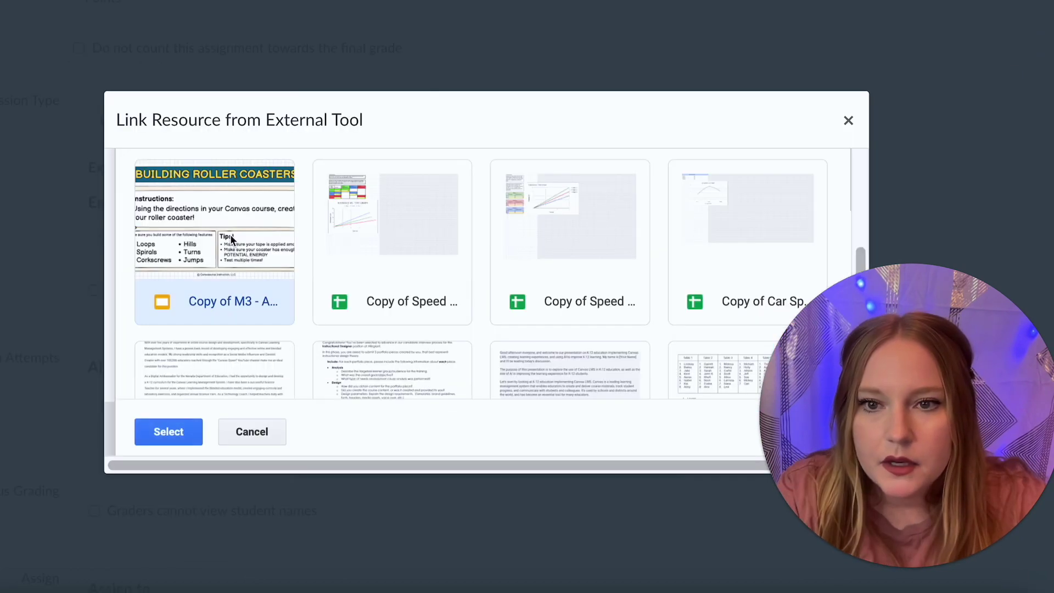
Step: Select the Copy of M3 - Activity 2: Building Roller Coasters slides and save the assignment
click(169, 432)
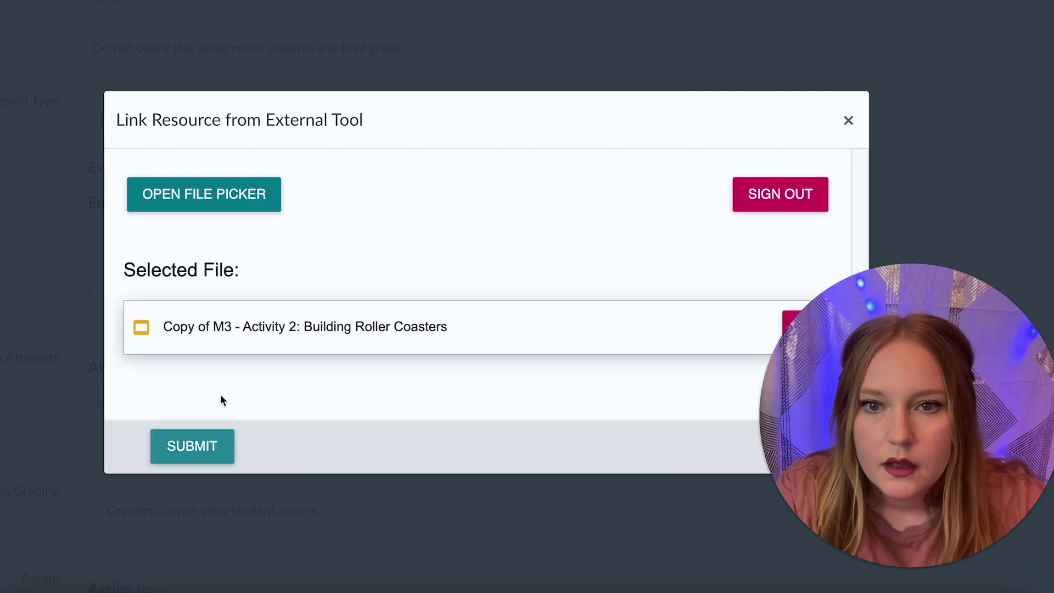
click(226, 330)
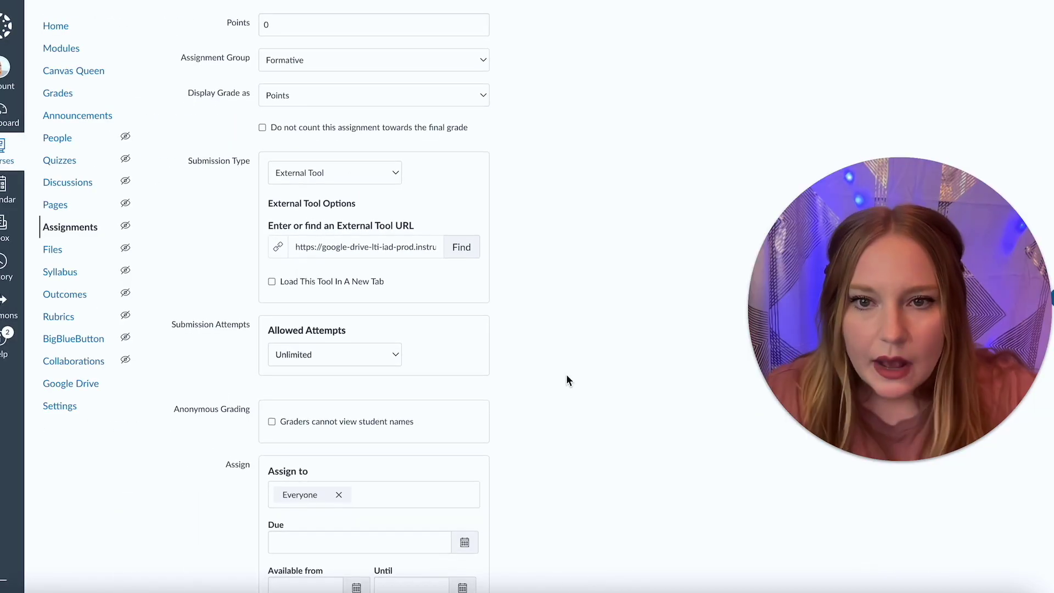
scroll(566, 374, down, 3)
click(1030, 544)
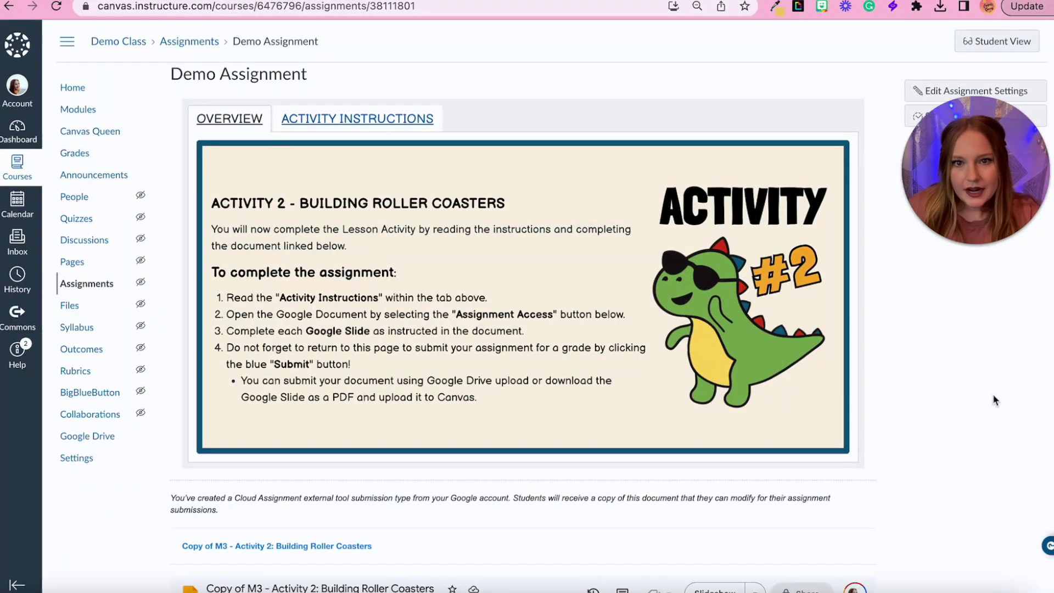
scroll(979, 420, down, 4)
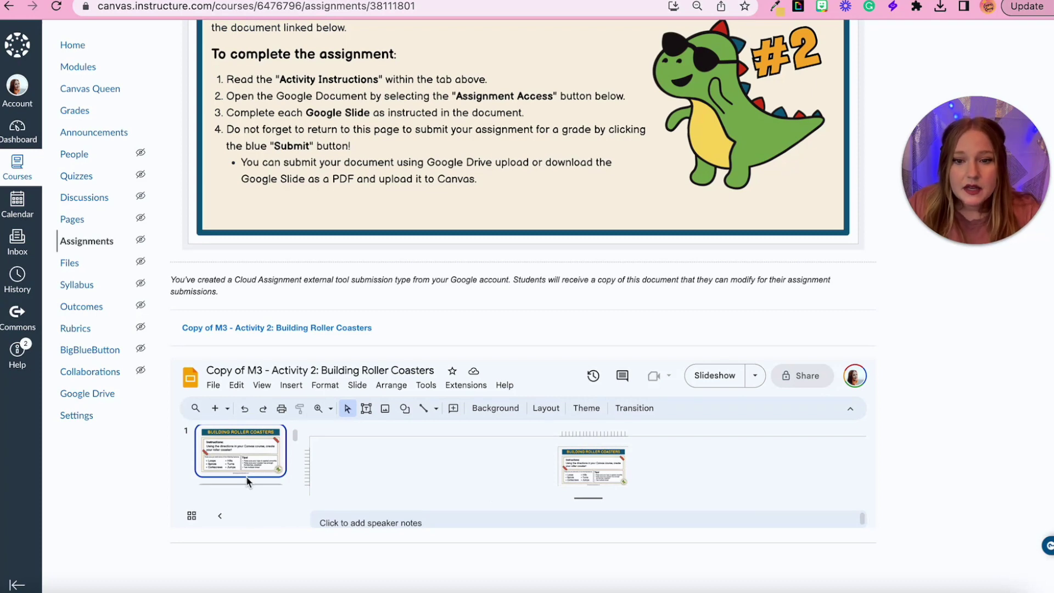
scroll(246, 476, down, 3)
scroll(248, 478, up, 5)
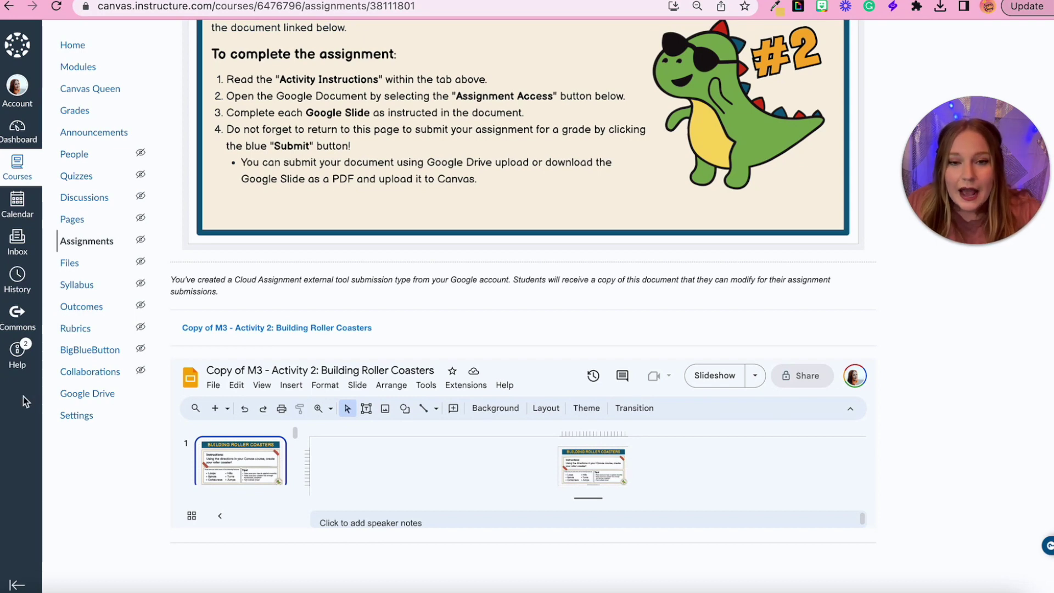
click(248, 328)
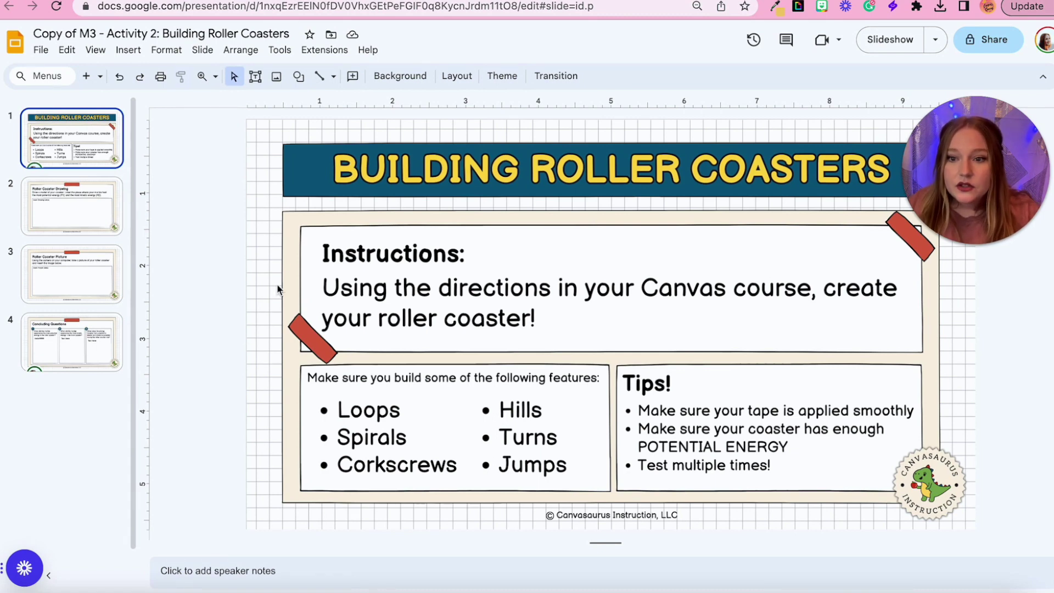
Step: On slide 4, change the first answer from 'Hello' to 'HI THERE!!!!' and close the Slides tab
click(62, 363)
click(402, 300)
double_click(402, 299)
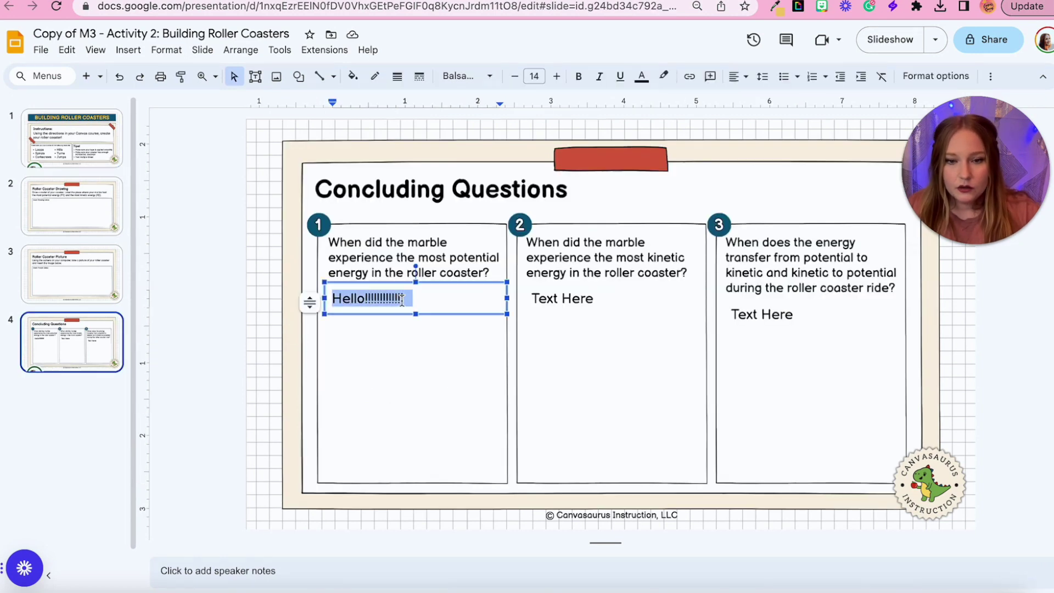
key(BackSpace)
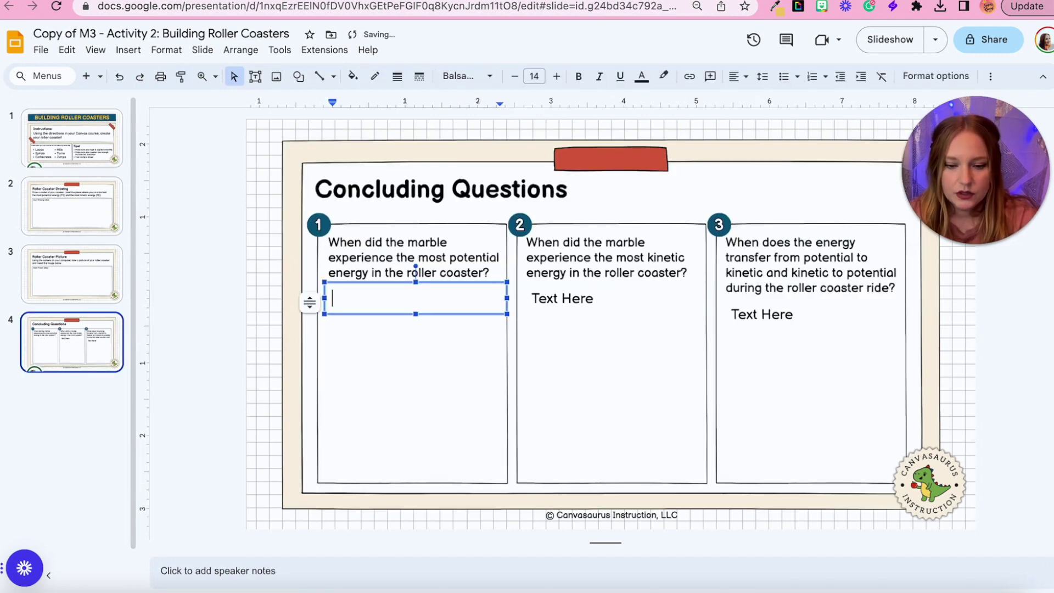
text(HI THERE!!!!)
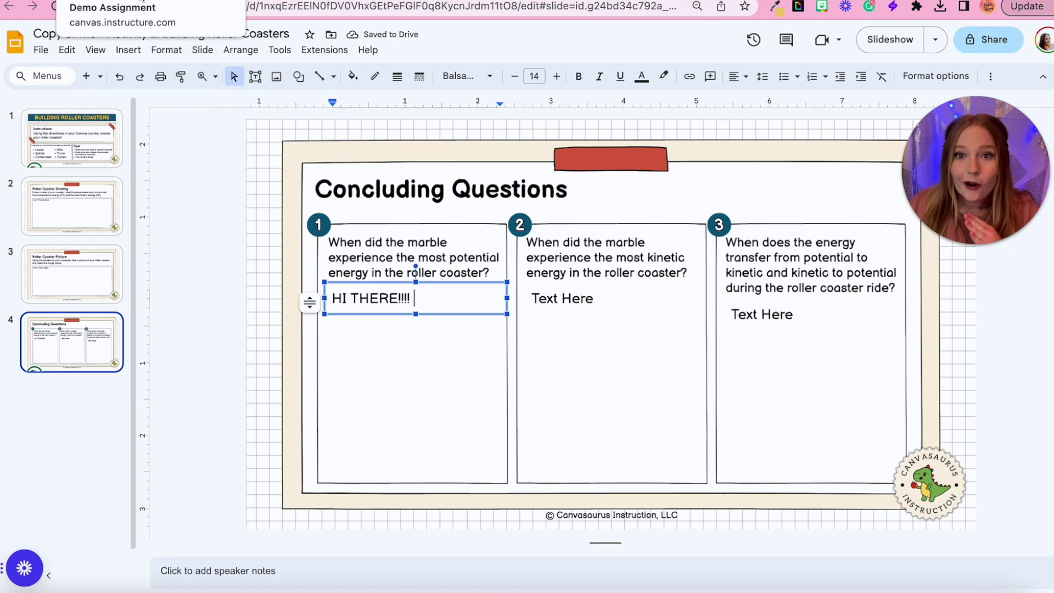
click(202, 196)
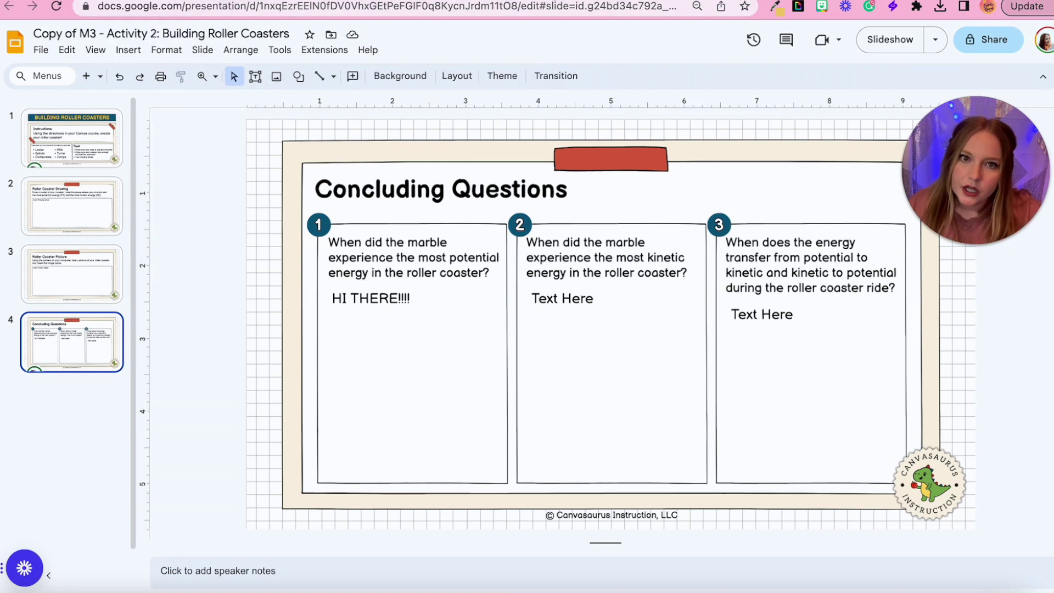
key(ctrl+w)
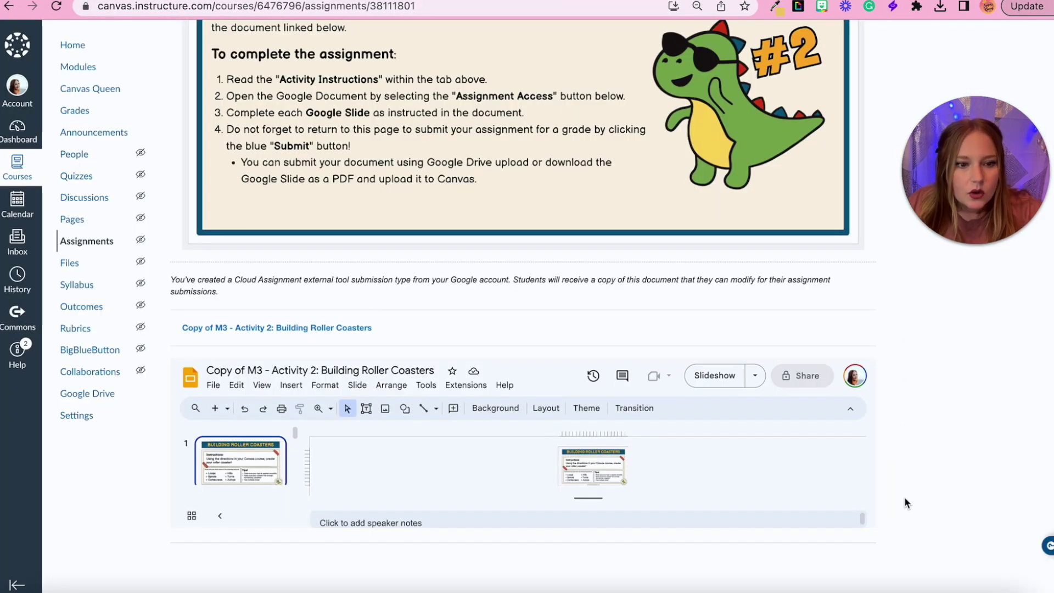
Step: Show slide 4 of the embedded deck at 200% zoom and pan to the HI THERE!!!! answer
scroll(244, 477, down, 3)
click(240, 467)
click(331, 408)
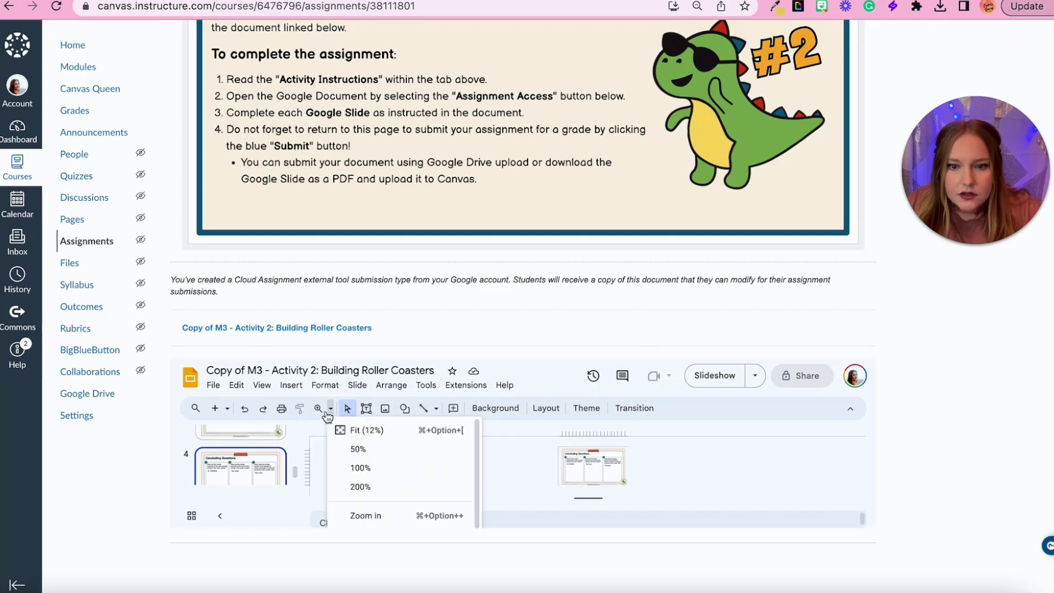
click(368, 485)
scroll(505, 478, up, 2)
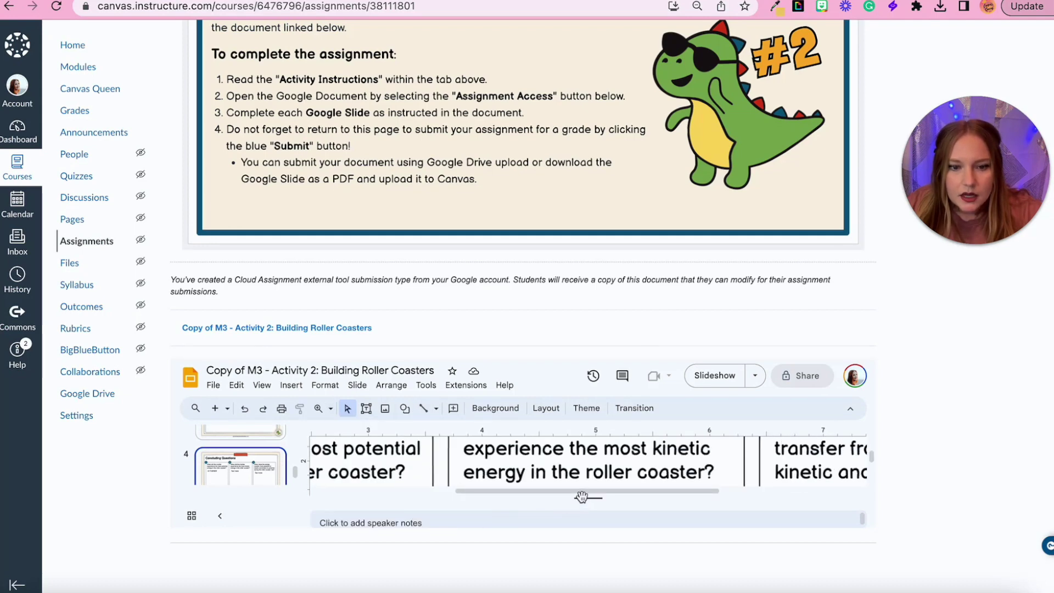
scroll(480, 488, left, 5)
scroll(506, 464, down, 3)
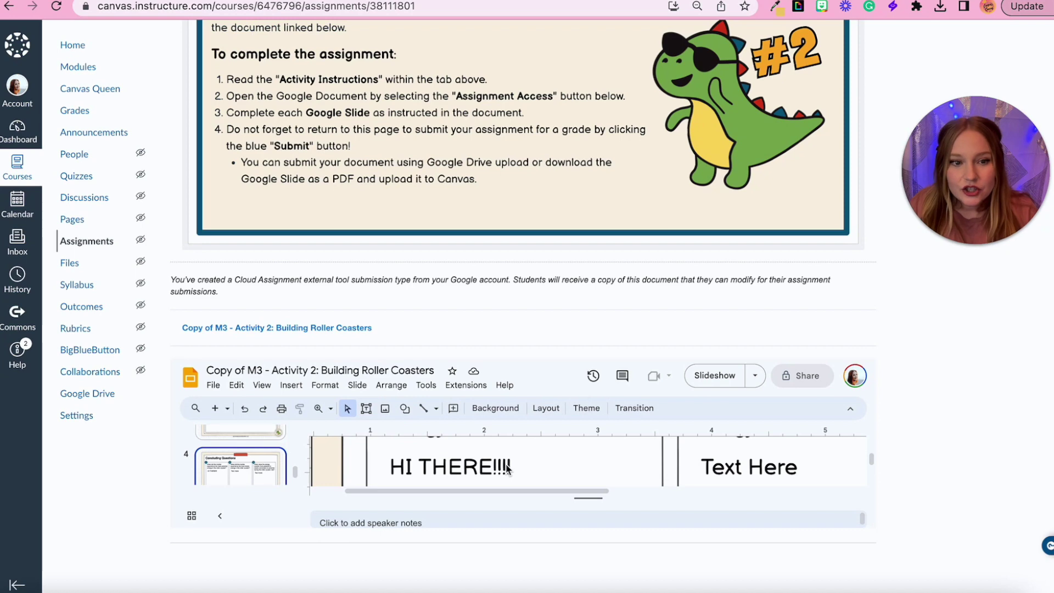
scroll(981, 347, up, 1)
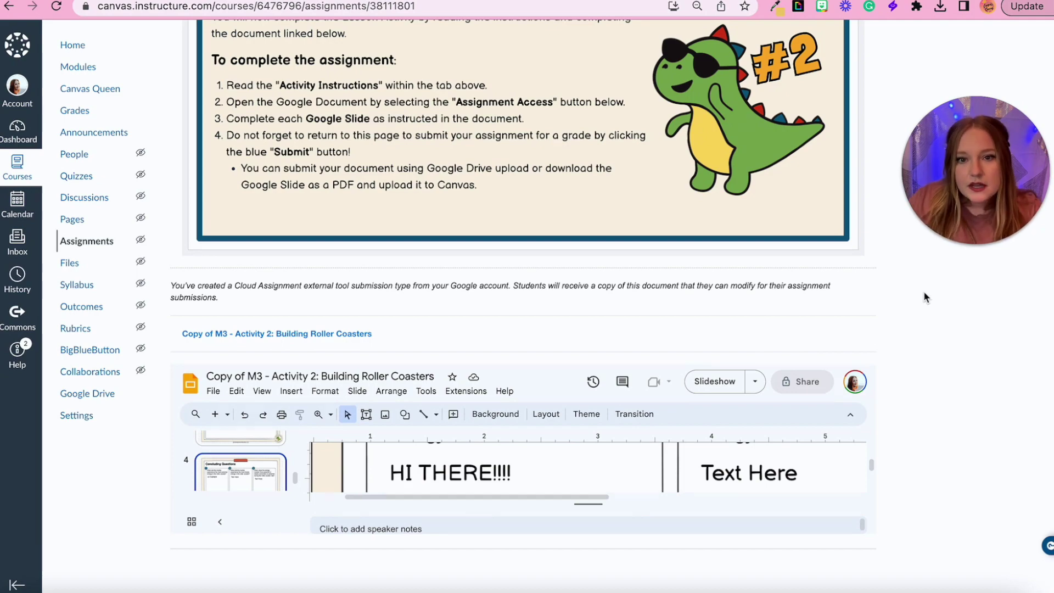
scroll(924, 296, up, 4)
scroll(924, 275, down, 1)
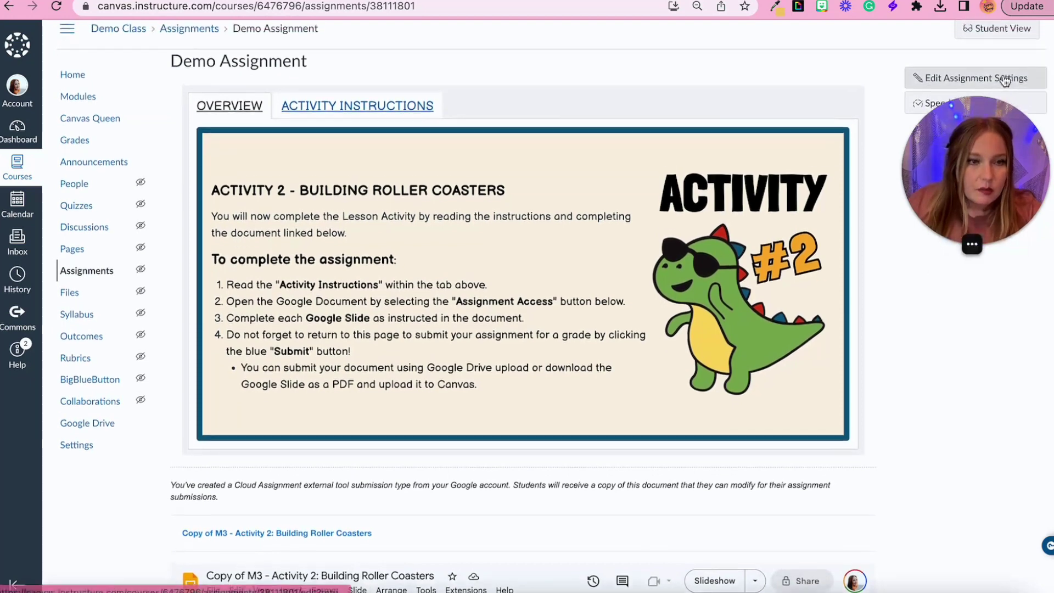
scroll(966, 137, up, 1)
click(998, 44)
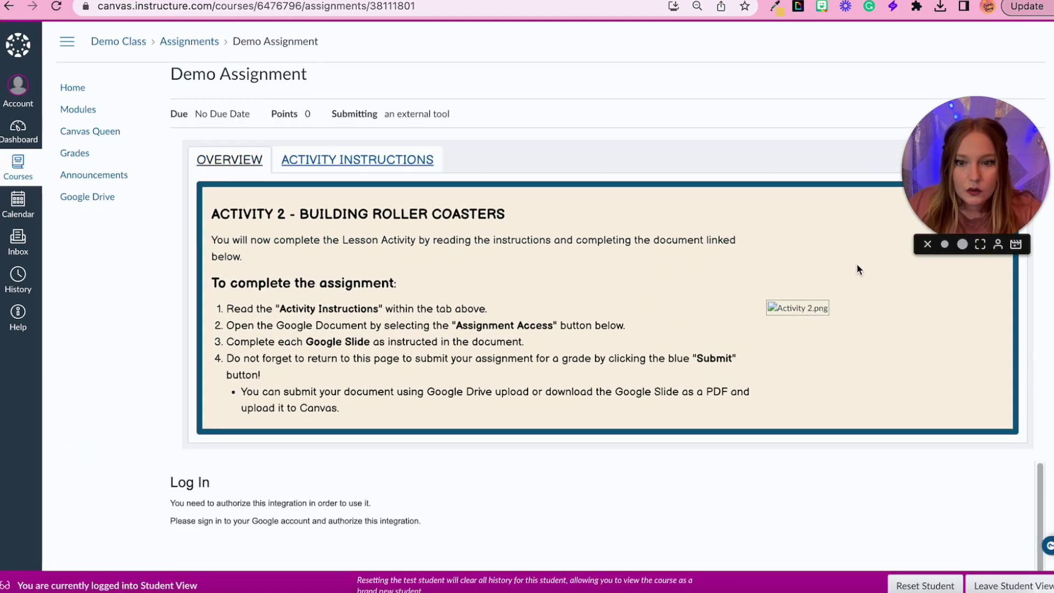
scroll(857, 266, down, 3)
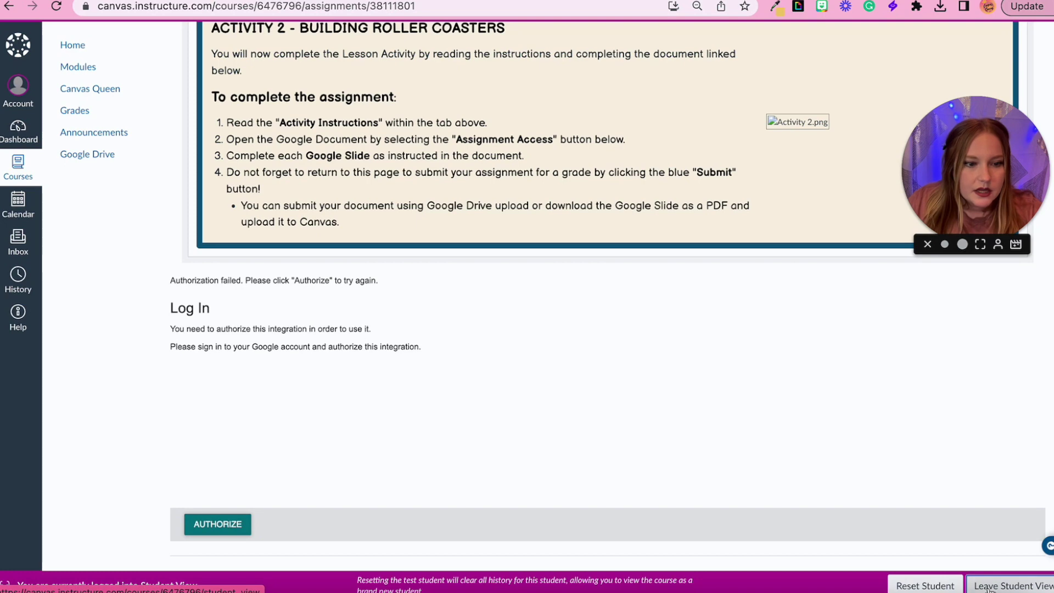
click(1009, 585)
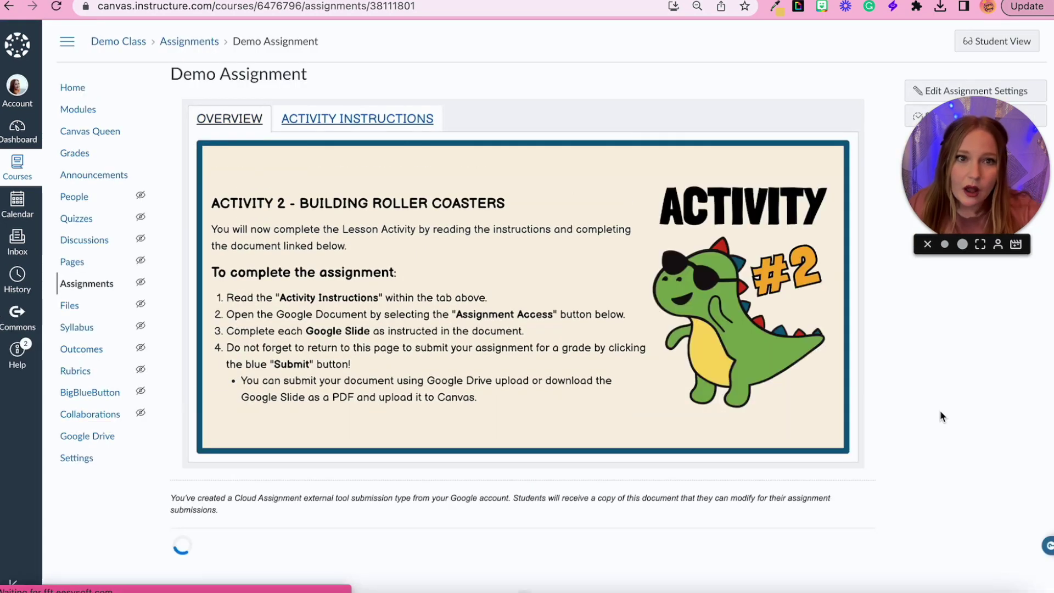
scroll(941, 416, down, 3)
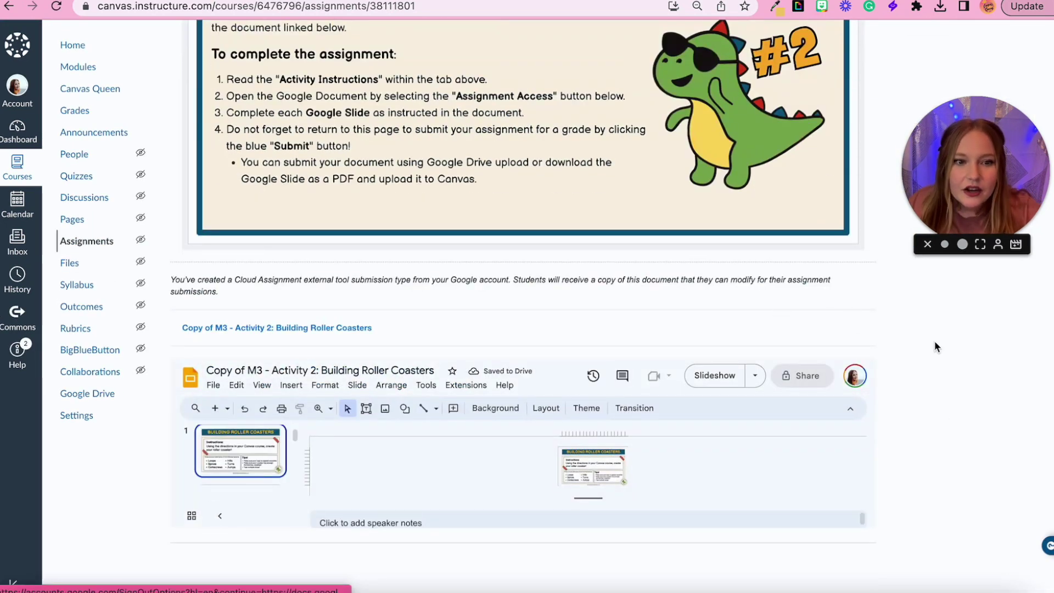